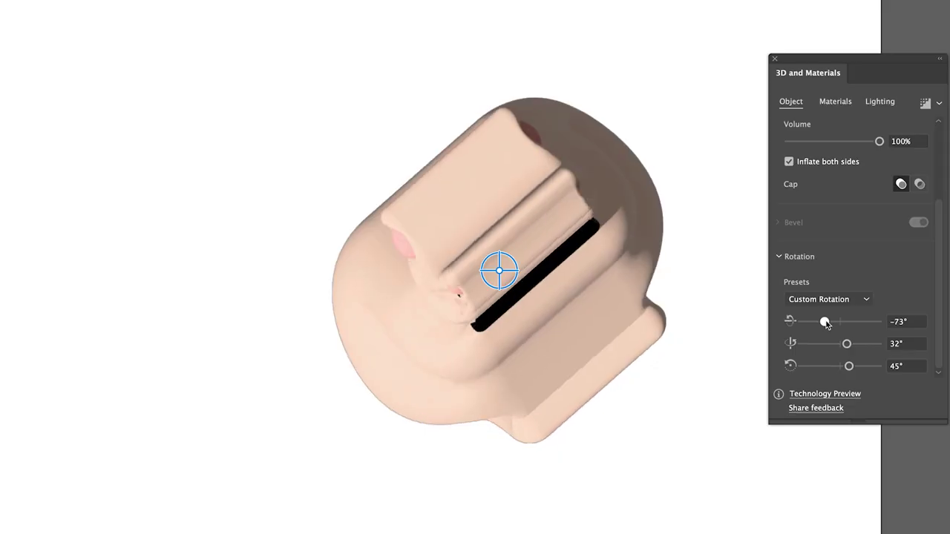
# Step: Adjust the inflated cat's rotation about its horizontal axis
pyautogui.moveTo(827, 323); pyautogui.dragTo(845, 324)
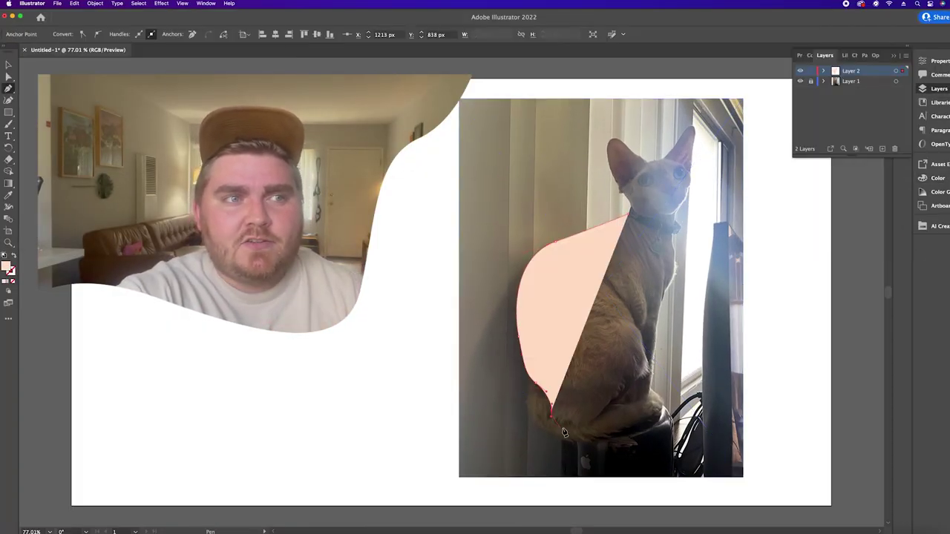
# Step: Trace the rest of the cat's body and head over the photo with the Pen tool, and start the tail shape
pyautogui.click(642, 365)
pyautogui.moveTo(643, 366); pyautogui.dragTo(661, 297)
pyautogui.moveTo(675, 215); pyautogui.dragTo(689, 200)
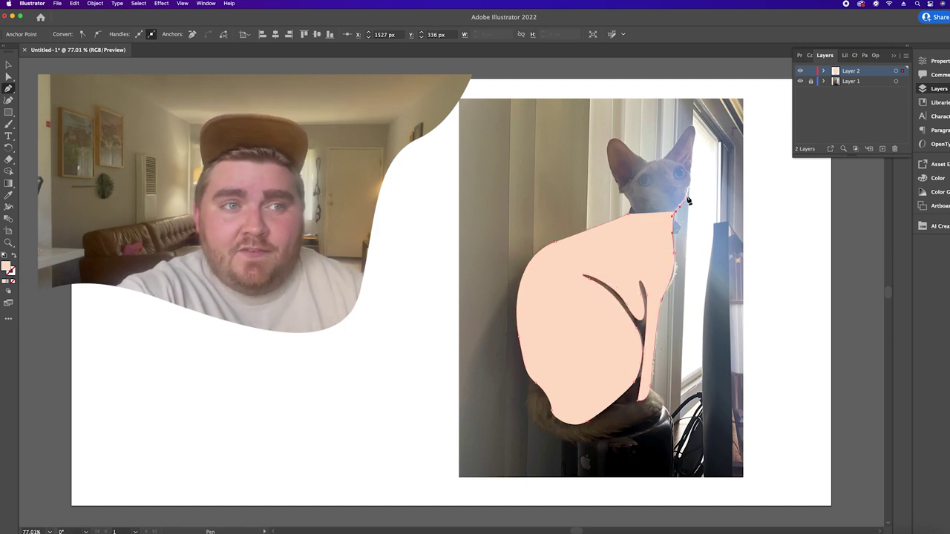
pyautogui.click(687, 133)
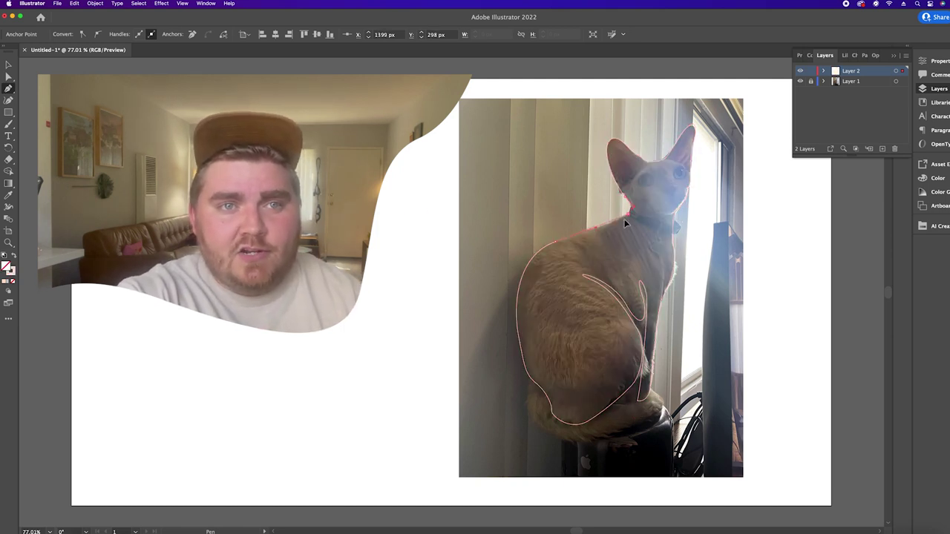
pyautogui.click(7, 125)
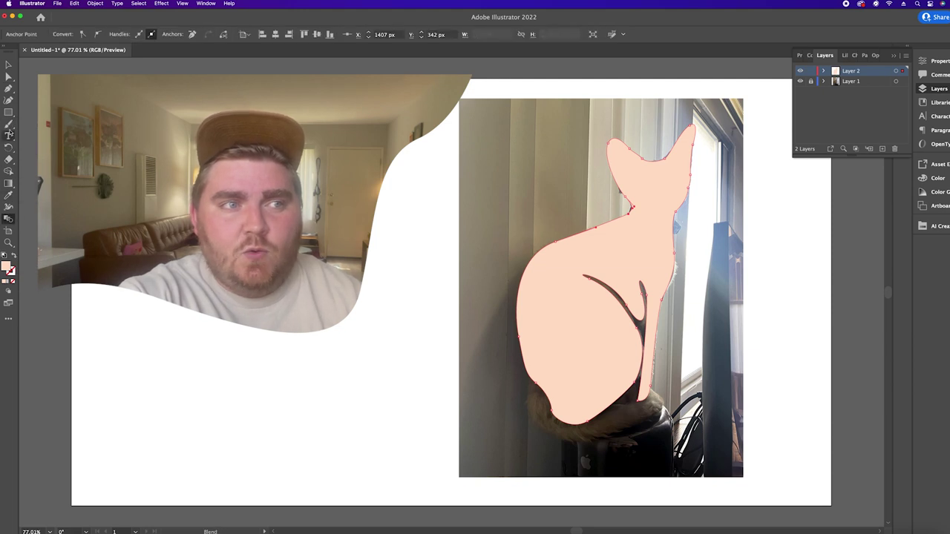
pyautogui.click(8, 87)
pyautogui.click(537, 379)
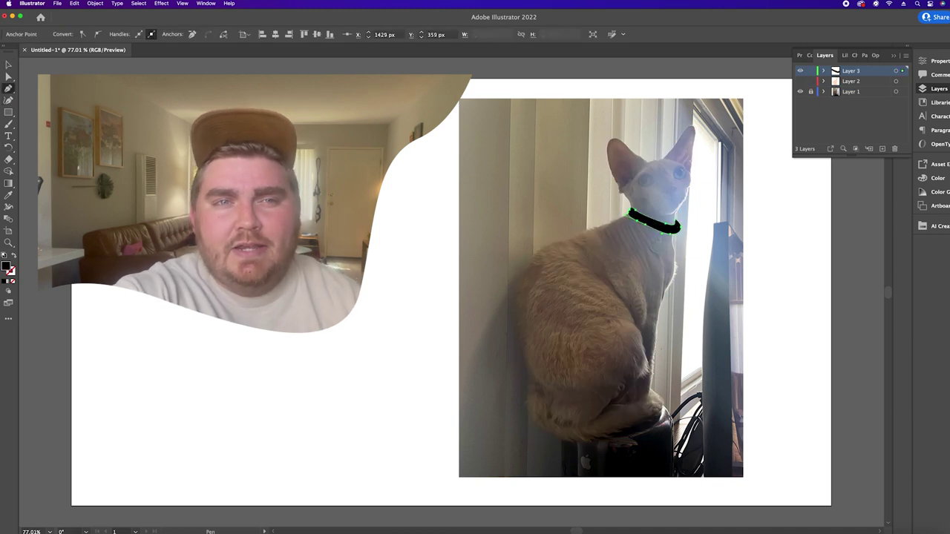
# Step: Change the fill colour to blue and draw the small bow beneath the collar with the Pen tool
pyautogui.doubleClick(7, 266)
pyautogui.press('Escape')
pyautogui.press('super+shift+a')
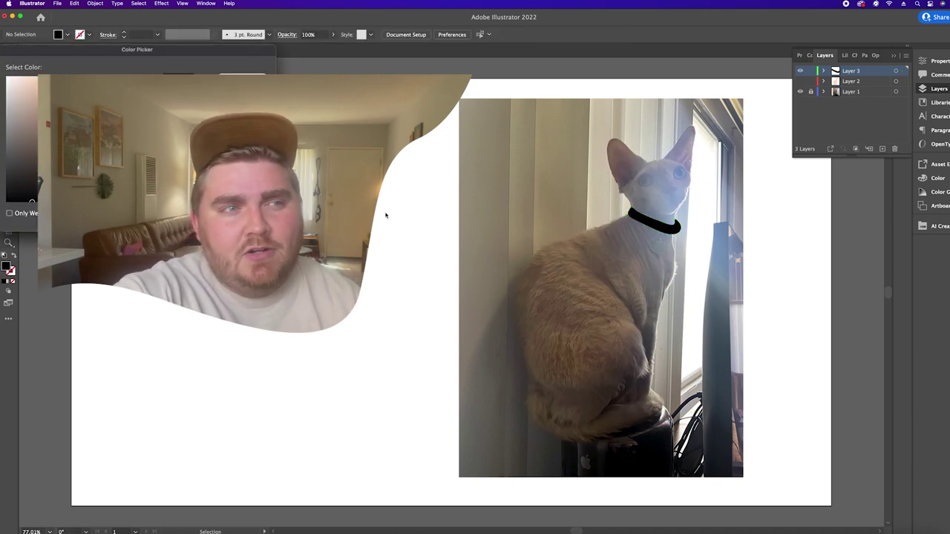
pyautogui.press('p')
pyautogui.click(657, 244)
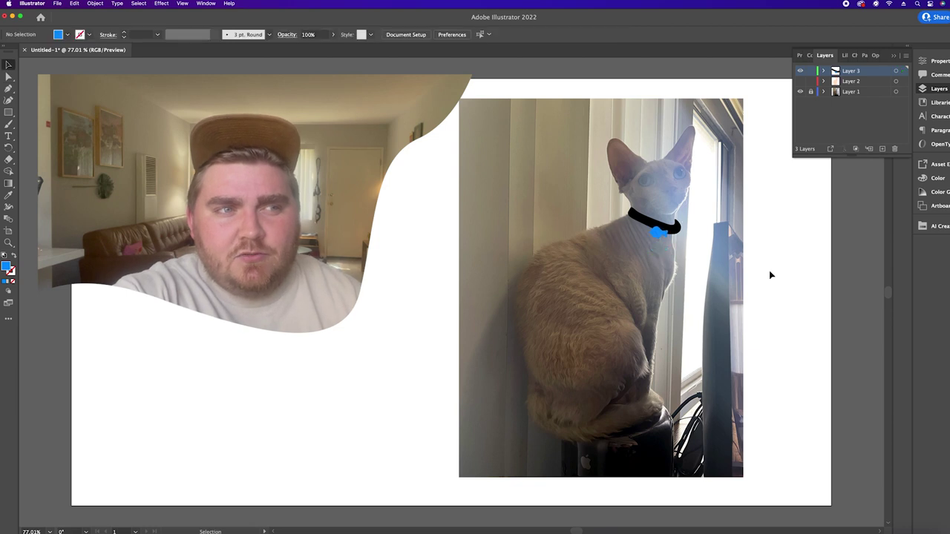
# Step: Draw a black ellipse for one eye and trace the pink inside of the ear nearest the window
pyautogui.moveTo(642, 174)
pyautogui.mouseDown()
pyautogui.moveTo(650, 186)
pyautogui.moveTo(650, 175)
pyautogui.mouseUp()
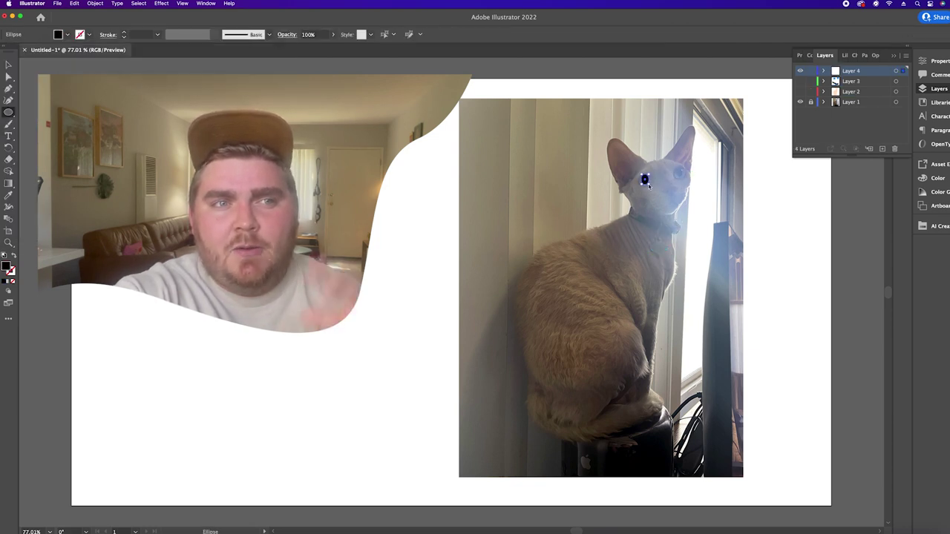
pyautogui.press('v')
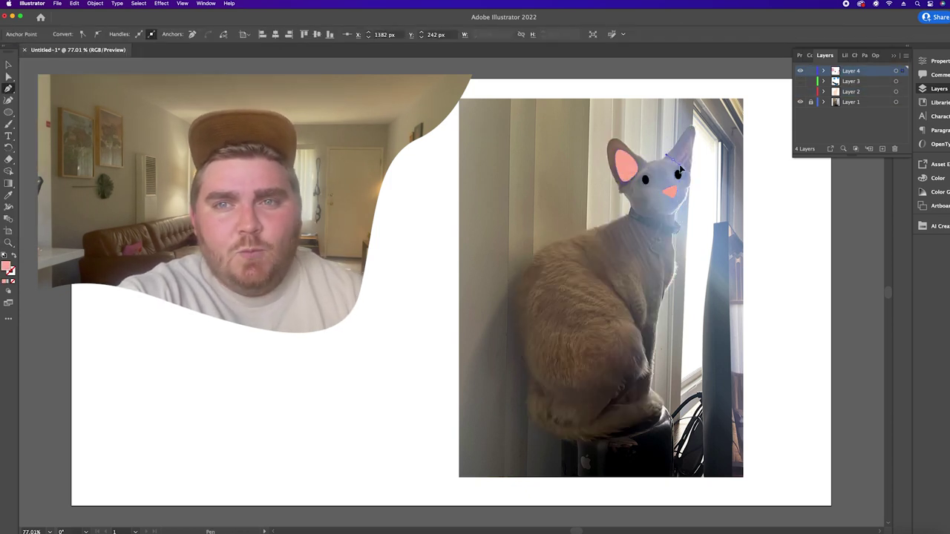
pyautogui.moveTo(687, 145); pyautogui.dragTo(689, 152)
pyautogui.moveTo(683, 165); pyautogui.dragTo(677, 168)
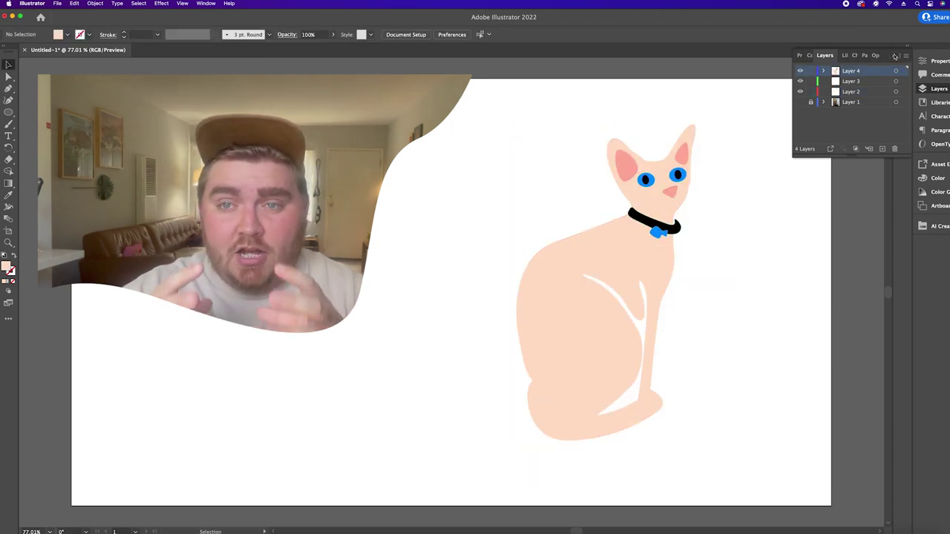
# Step: Open the 3D and Materials settings and redraw the body outline between the haunch and front leg with the Pen tool
pyautogui.click(161, 3)
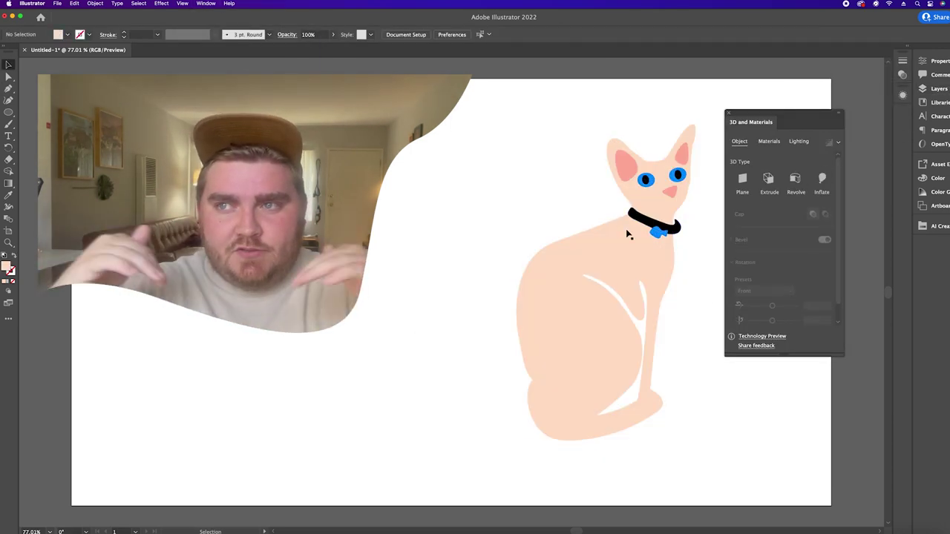
pyautogui.click(629, 308)
pyautogui.moveTo(633, 330); pyautogui.dragTo(634, 326)
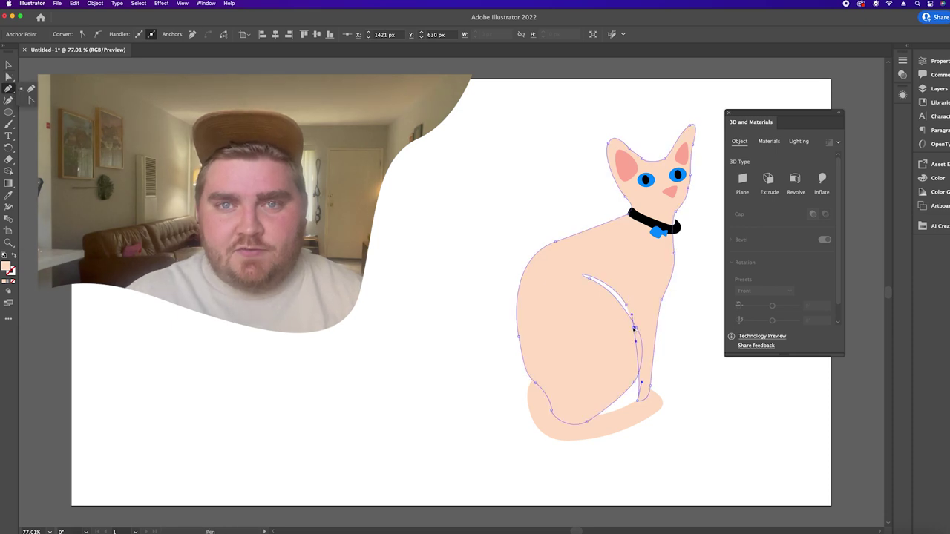
# Step: Select the whole cat illustration and apply the Inflate 3D type to it
pyautogui.moveTo(528, 117); pyautogui.dragTo(652, 421)
pyautogui.moveTo(652, 422); pyautogui.dragTo(668, 438)
pyautogui.click(822, 182)
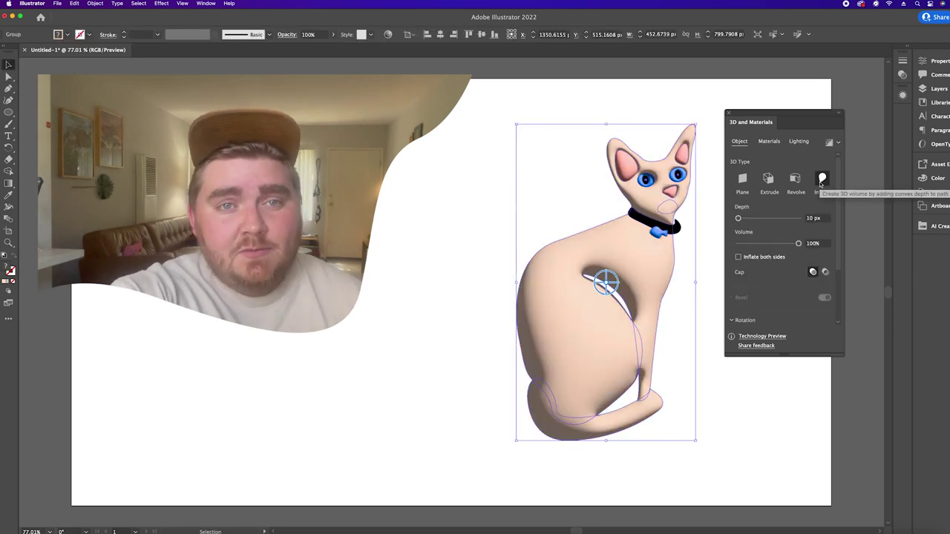
pyautogui.click(758, 373)
pyautogui.doubleClick(638, 253)
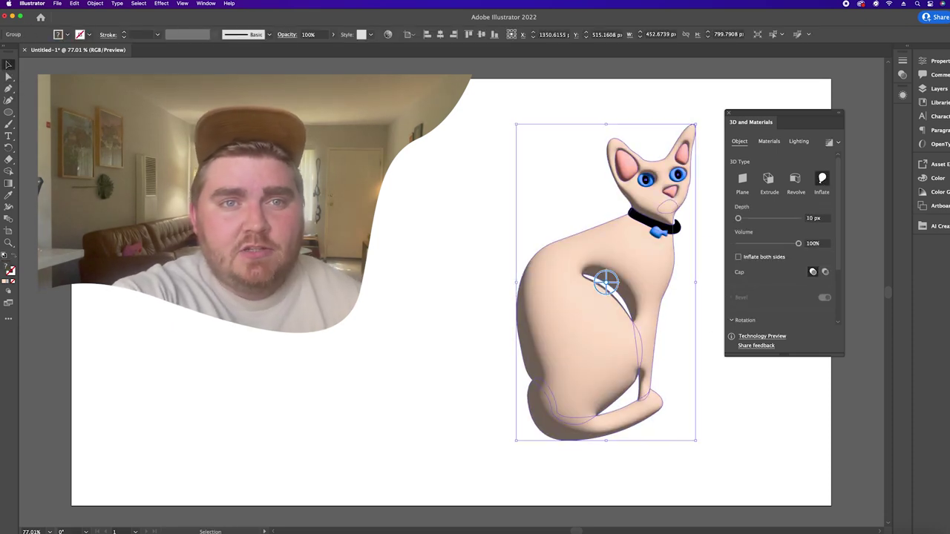
# Step: Undo the last change and reselect all of the cat artwork
pyautogui.press('Escape')
pyautogui.press('super+z')
pyautogui.click(674, 231)
pyautogui.press('super+a')
pyautogui.rightClick(658, 204)
pyautogui.click(679, 256)
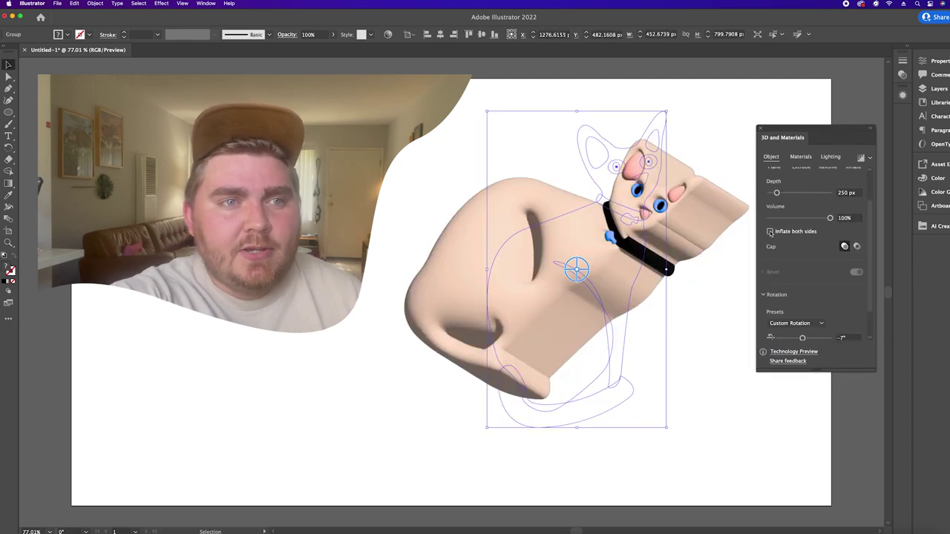
# Step: Inflate both sides of the cat and set its custom rotation to 8°, 10° and 27° about the X, Y and Z axes
pyautogui.click(770, 232)
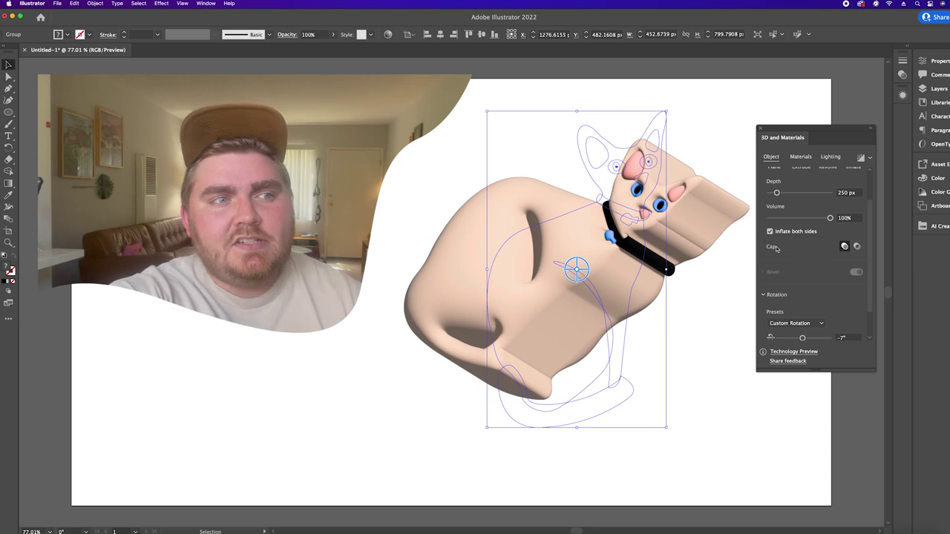
pyautogui.scroll(-2, 835, 299)
pyautogui.moveTo(802, 304)
pyautogui.mouseDown()
pyautogui.moveTo(781, 305)
pyautogui.moveTo(789, 304)
pyautogui.mouseUp()
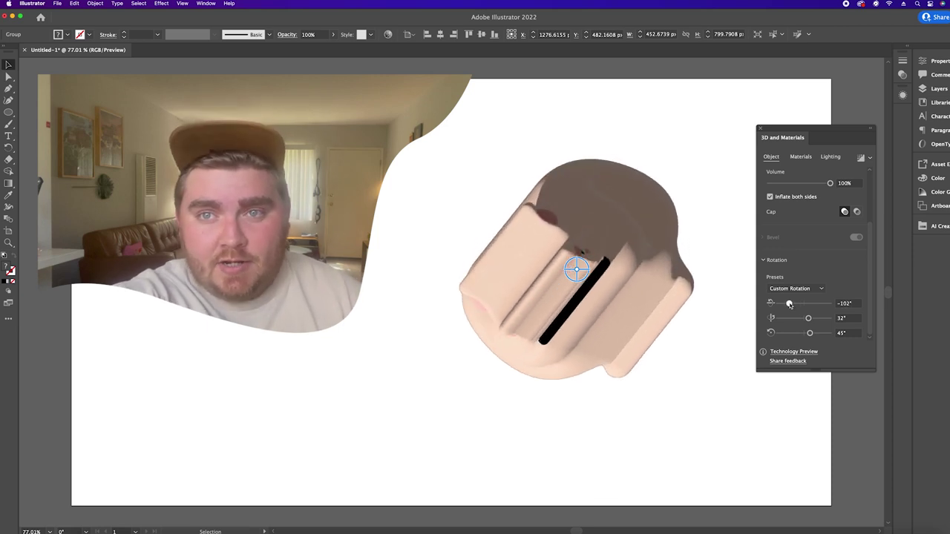
pyautogui.moveTo(789, 305); pyautogui.dragTo(804, 318)
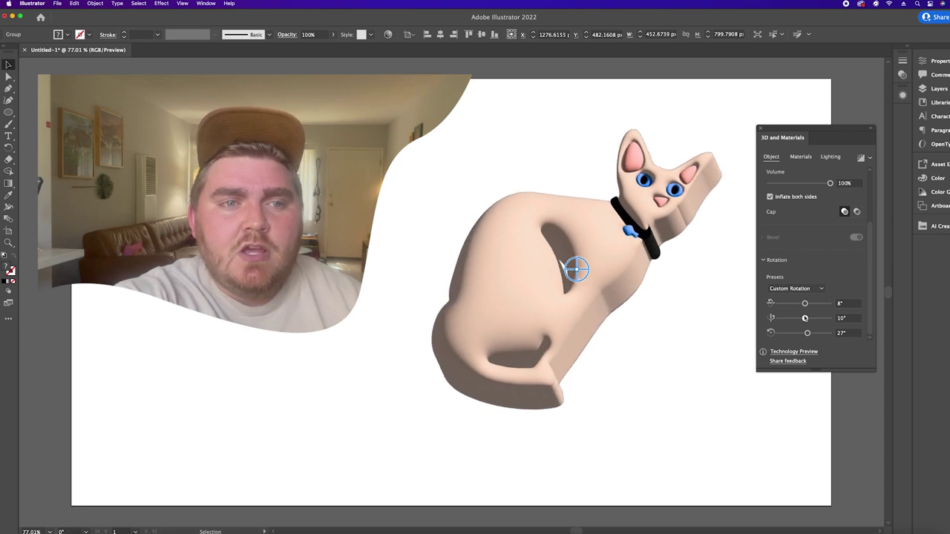
# Step: Look through the cat's 3D object settings, base materials and lighting options
pyautogui.scroll(3, 825, 256)
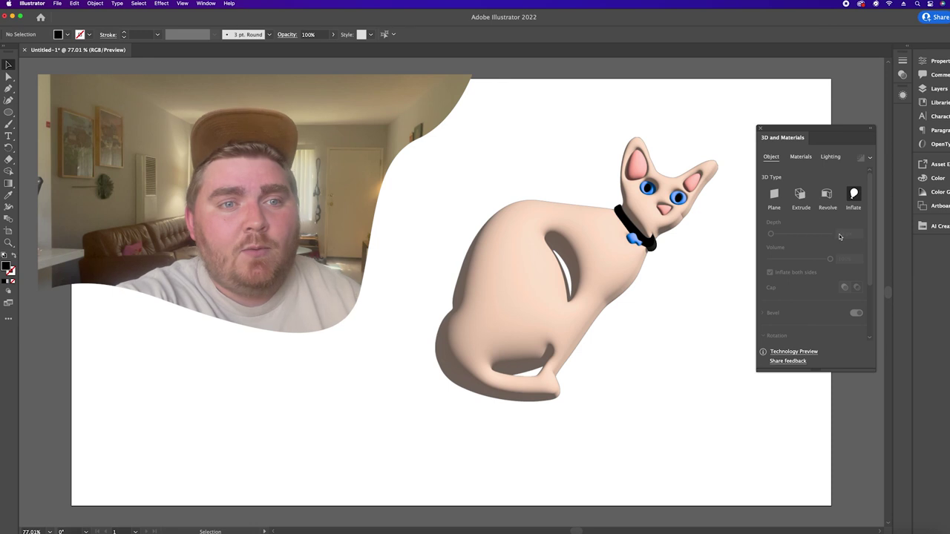
pyautogui.click(800, 157)
pyautogui.scroll(-2, 861, 323)
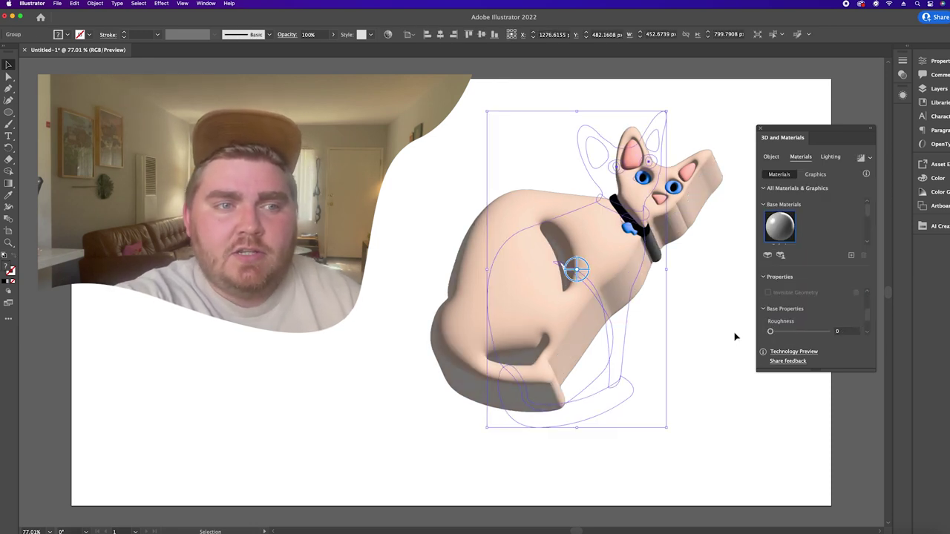
pyautogui.click(830, 157)
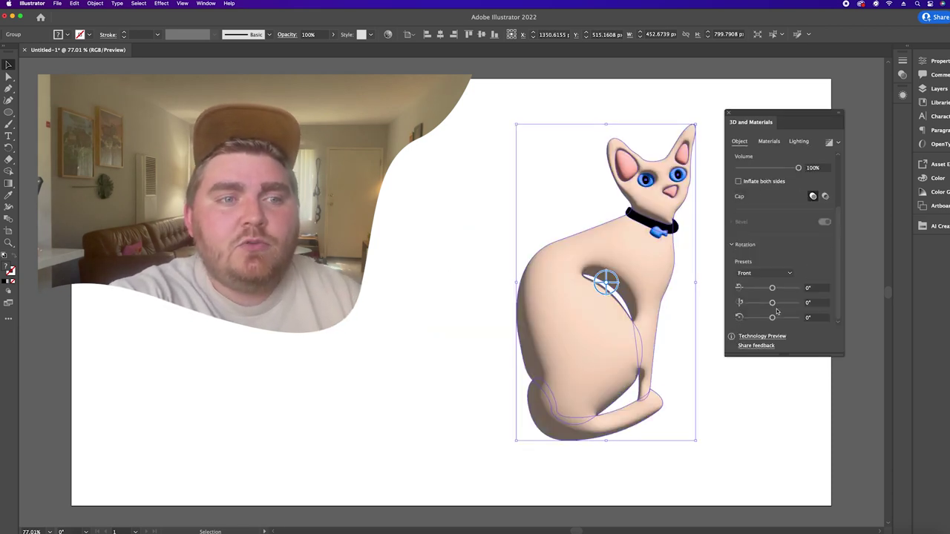
# Step: Apply the Isometric Top rotation preset to the cat, set the X rotation to -7° and reduce the Y rotation
pyautogui.click(779, 274)
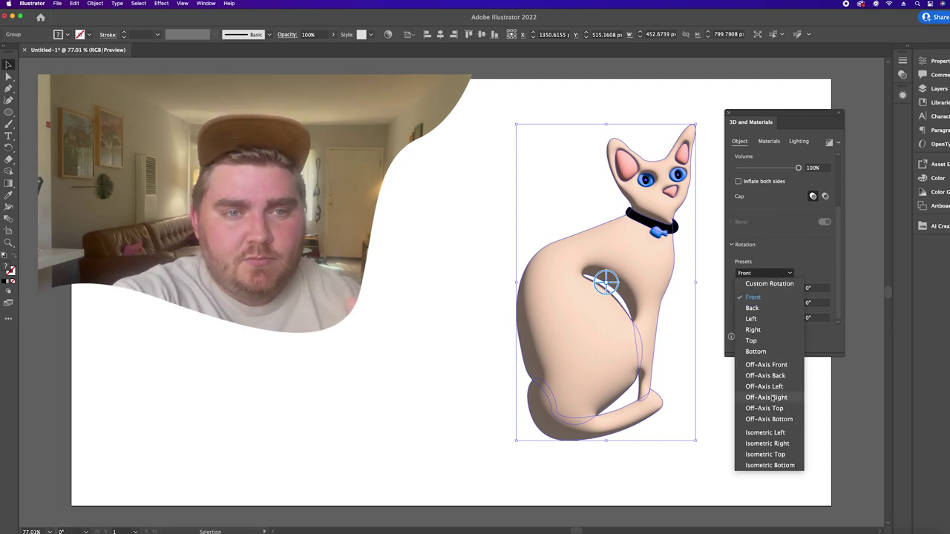
pyautogui.click(772, 454)
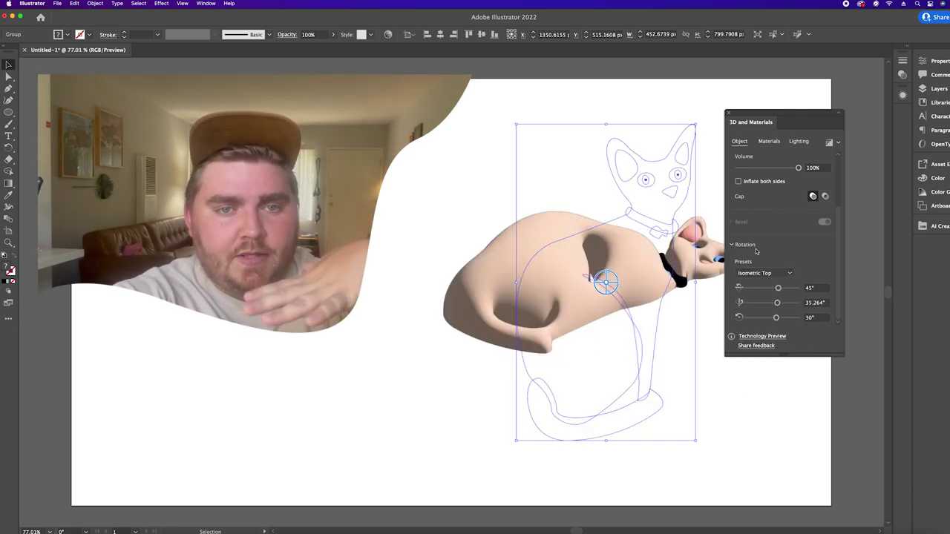
pyautogui.moveTo(778, 289); pyautogui.dragTo(771, 289)
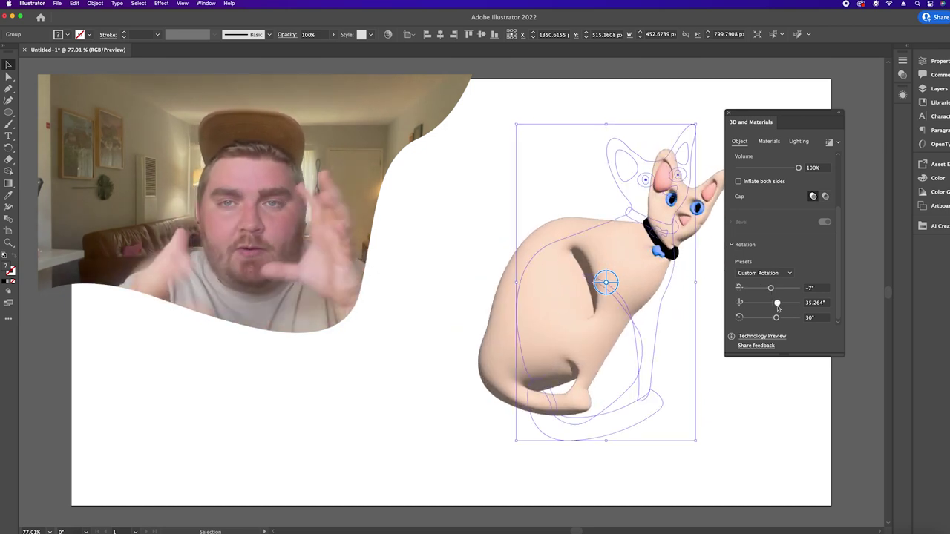
pyautogui.moveTo(778, 303); pyautogui.dragTo(774, 302)
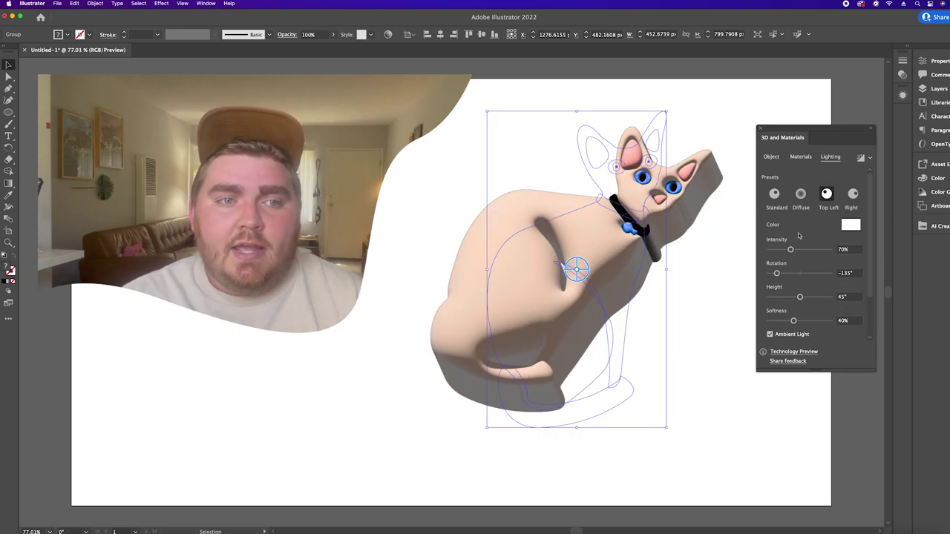
# Step: Adjust the Top Left lighting to 117% intensity, -180° rotation, 39° height and 39% softness
pyautogui.moveTo(792, 250); pyautogui.dragTo(802, 251)
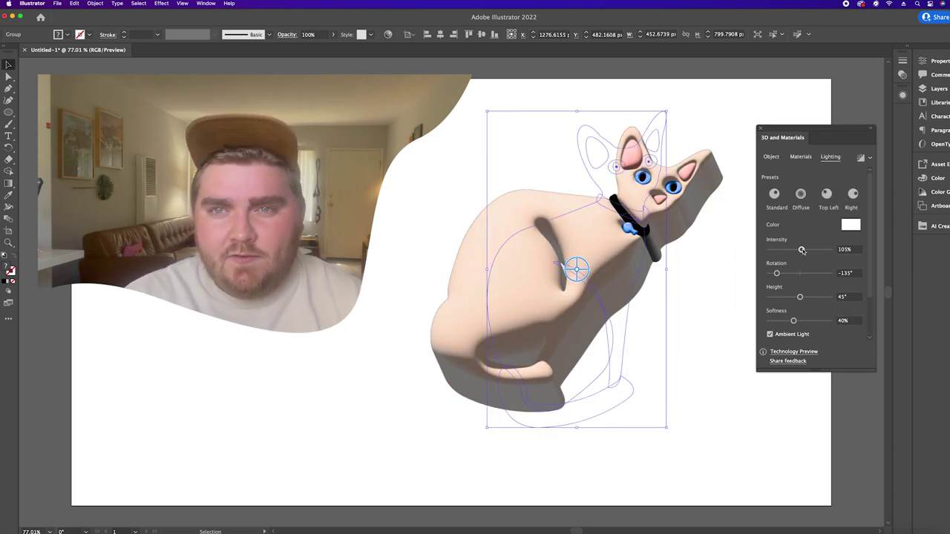
pyautogui.moveTo(777, 274)
pyautogui.mouseDown()
pyautogui.moveTo(799, 274)
pyautogui.moveTo(769, 273)
pyautogui.mouseUp()
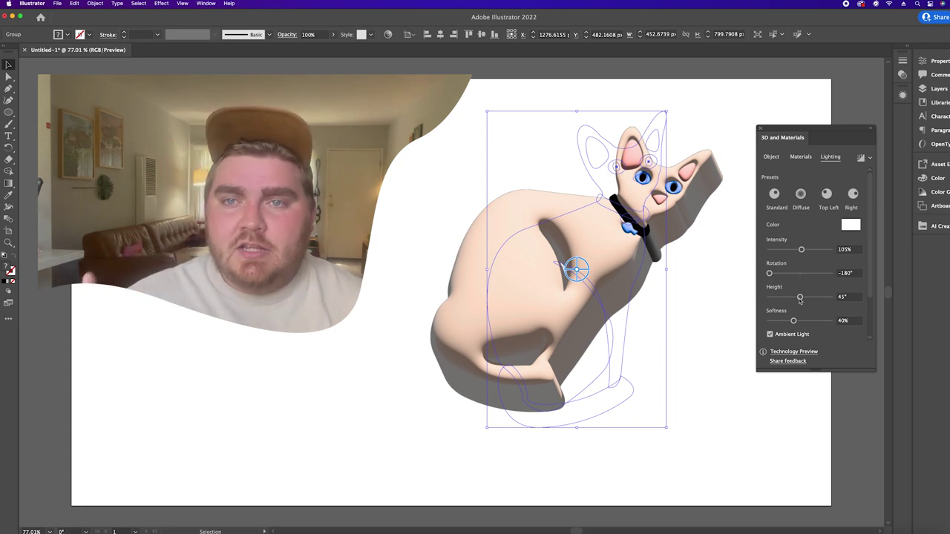
pyautogui.moveTo(801, 298); pyautogui.dragTo(804, 300)
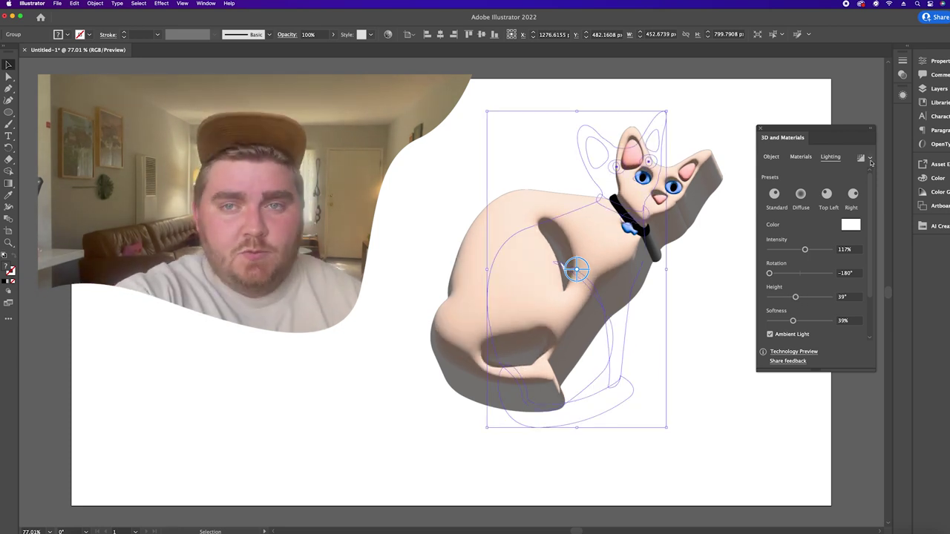
# Step: Configure the render settings and render the cat, and switch back to the unrendered preview
pyautogui.click(869, 157)
pyautogui.click(857, 176)
pyautogui.click(785, 237)
pyautogui.click(848, 299)
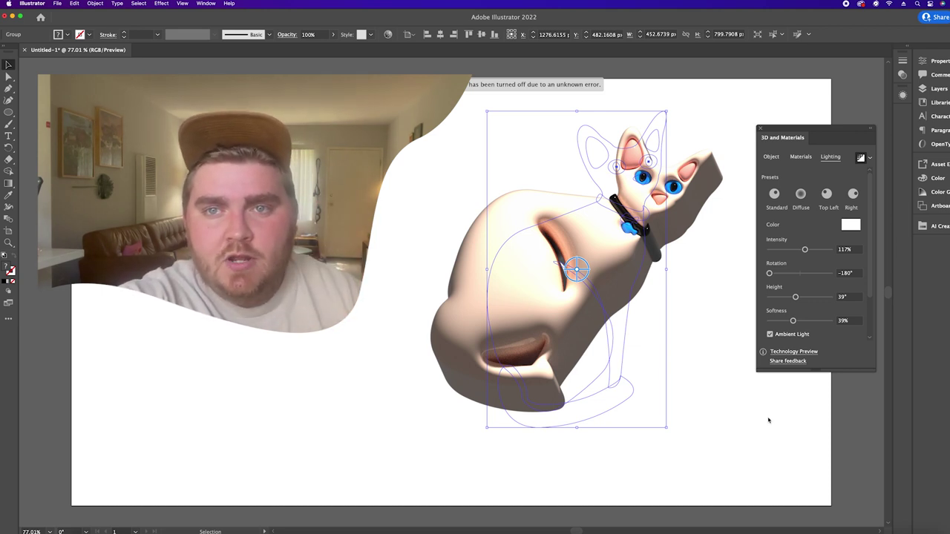
pyautogui.click(861, 159)
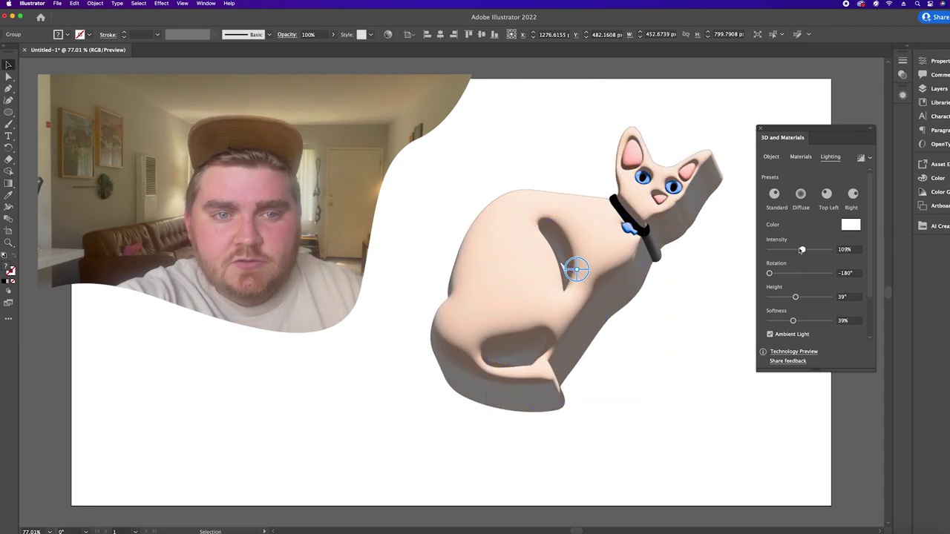
# Step: Apply the Standard lighting preset and set its intensity to 42% and height to 70°
pyautogui.click(774, 194)
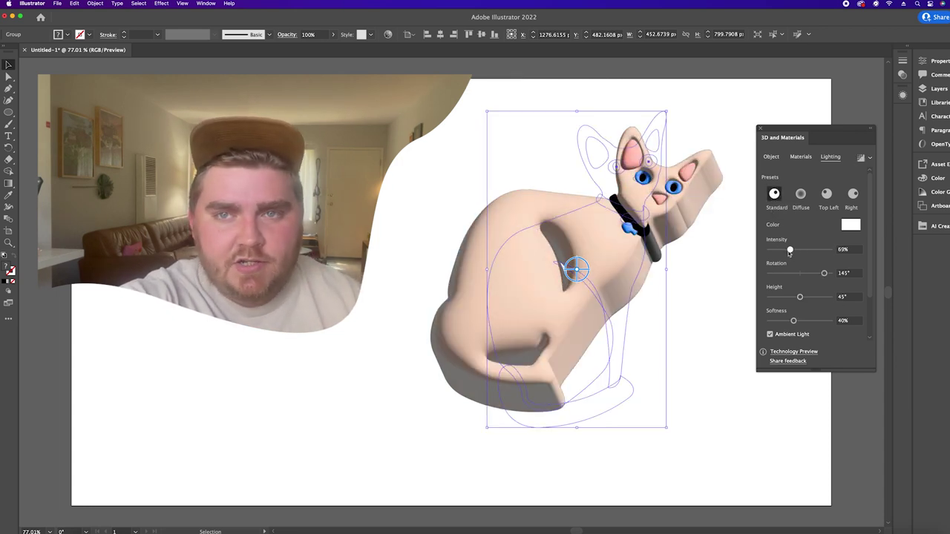
pyautogui.moveTo(790, 251); pyautogui.dragTo(782, 250)
pyautogui.moveTo(799, 297); pyautogui.dragTo(816, 297)
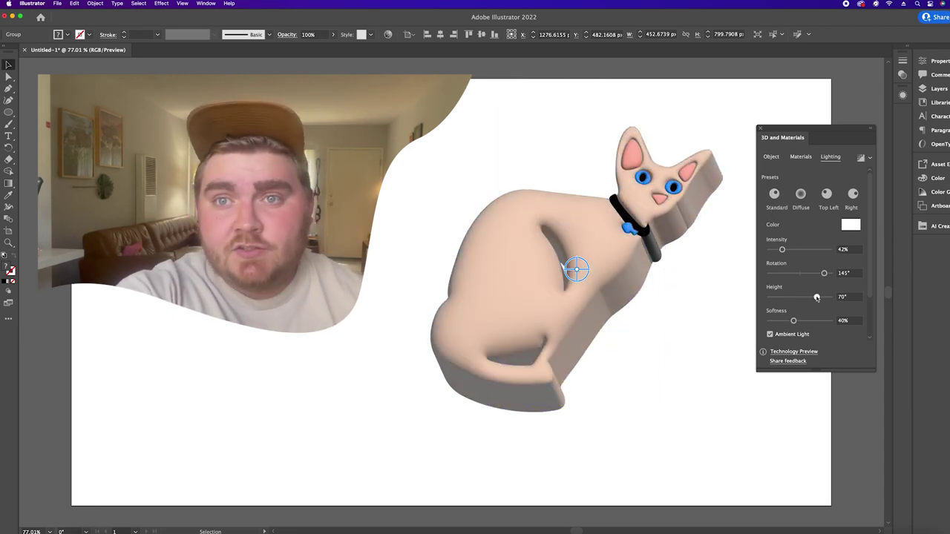
# Step: Set the inflate depth to 312 px and volume to 78%, and the light to 44% intensity, 159° rotation, 31° height, 25% softness without ambient light
pyautogui.click(771, 158)
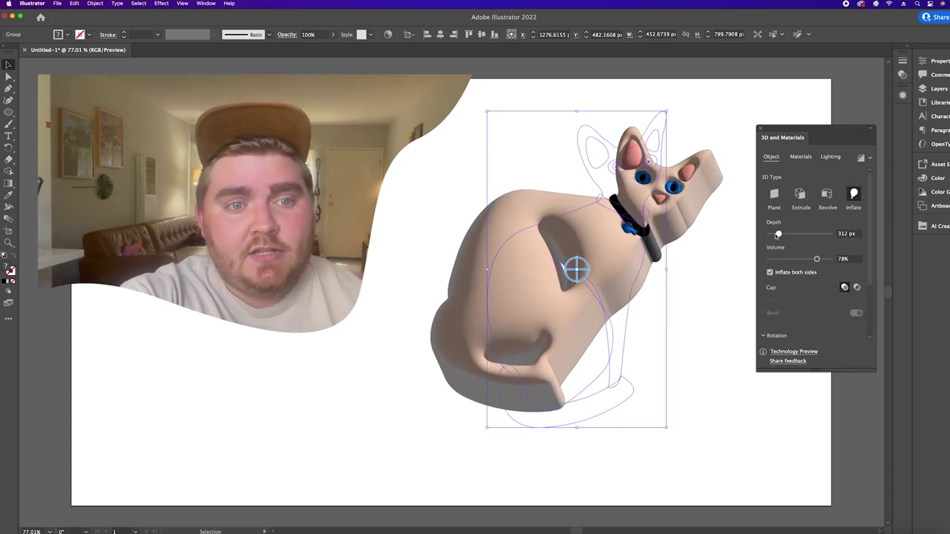
pyautogui.click(830, 156)
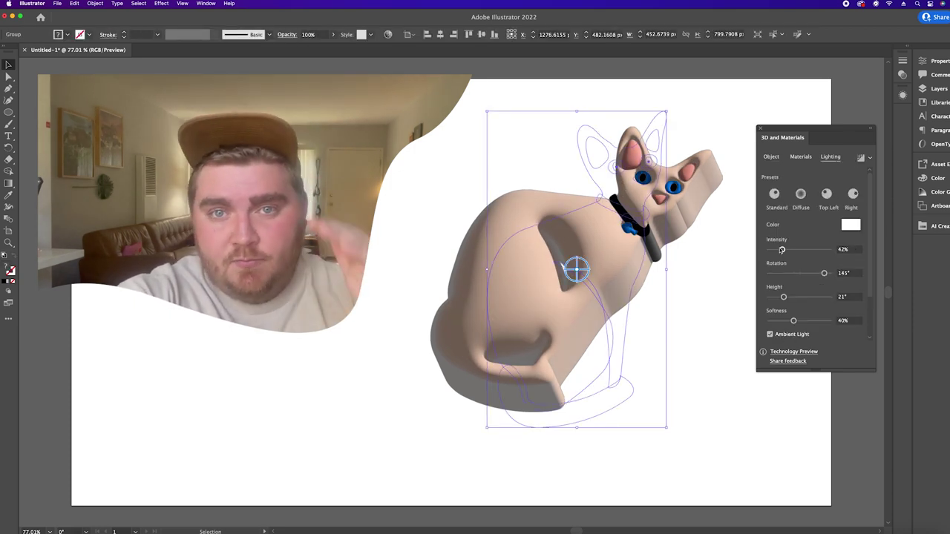
pyautogui.click(770, 334)
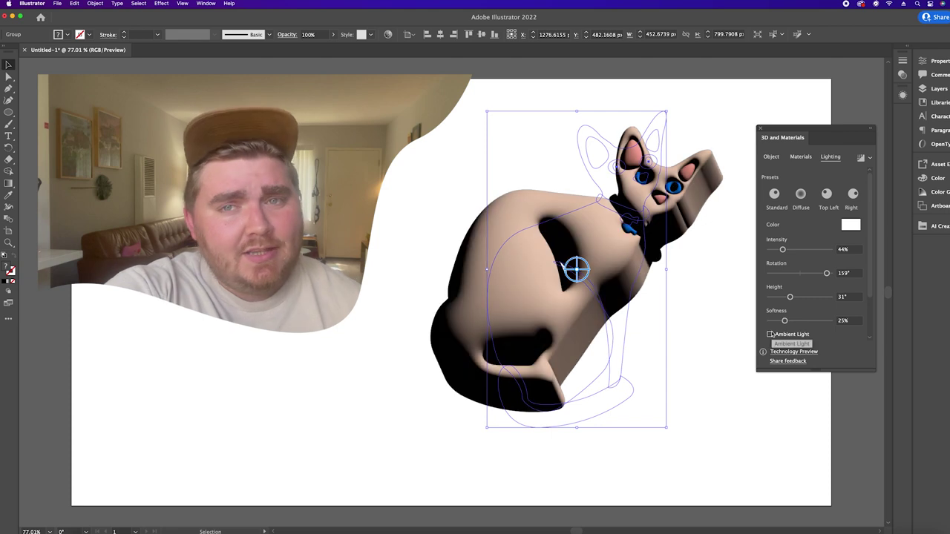
# Step: Turn on rendering for the cat and enable its ambient light
pyautogui.click(861, 157)
pyautogui.click(770, 334)
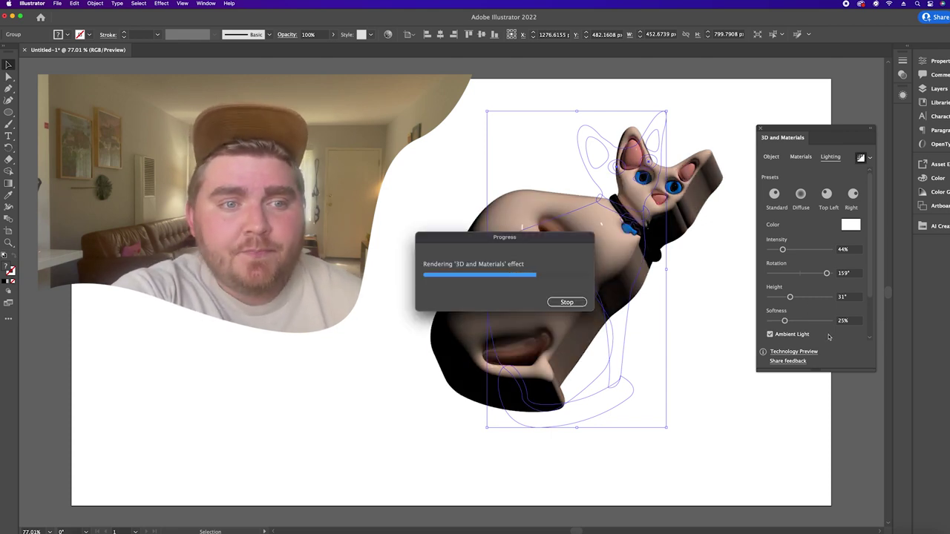
# Step: Reduce the cat's inflate depth, set its volume to 71% and rotation to 4°, 15° and 27°, and render it
pyautogui.click(771, 156)
pyautogui.scroll(-3, 816, 260)
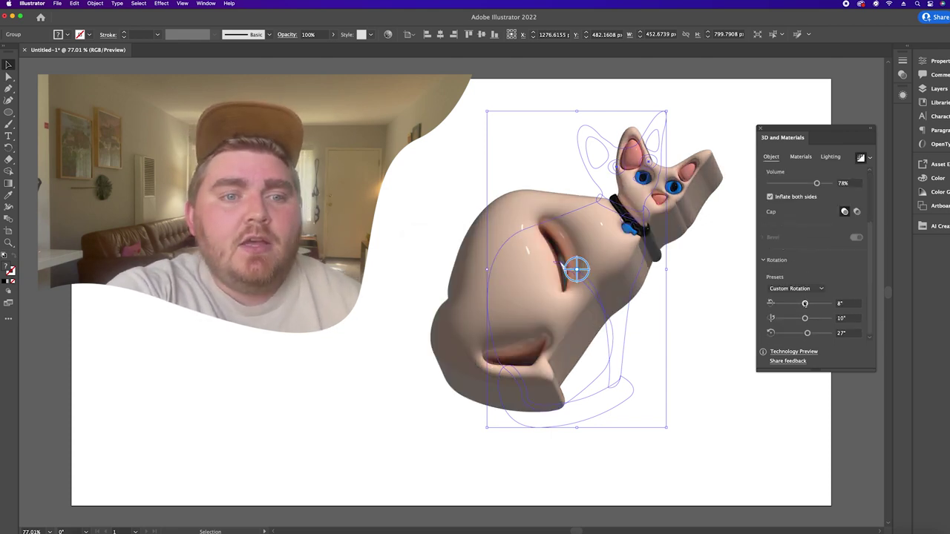
pyautogui.moveTo(577, 269)
pyautogui.mouseDown()
pyautogui.moveTo(577, 297)
pyautogui.moveTo(558, 290)
pyautogui.mouseUp()
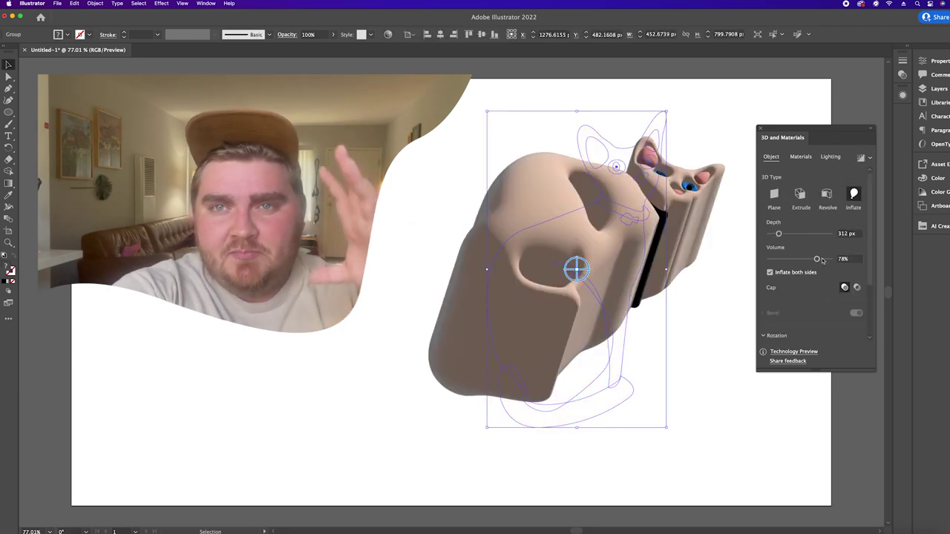
pyautogui.moveTo(779, 234); pyautogui.dragTo(772, 234)
pyautogui.scroll(-3, 825, 304)
pyautogui.moveTo(808, 303); pyautogui.dragTo(806, 303)
pyautogui.moveTo(808, 318); pyautogui.dragTo(808, 319)
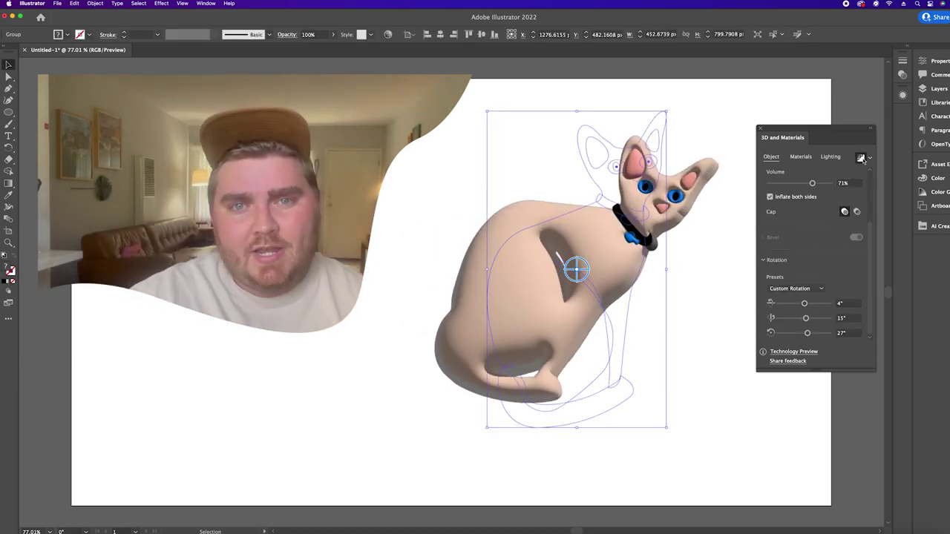
pyautogui.click(861, 158)
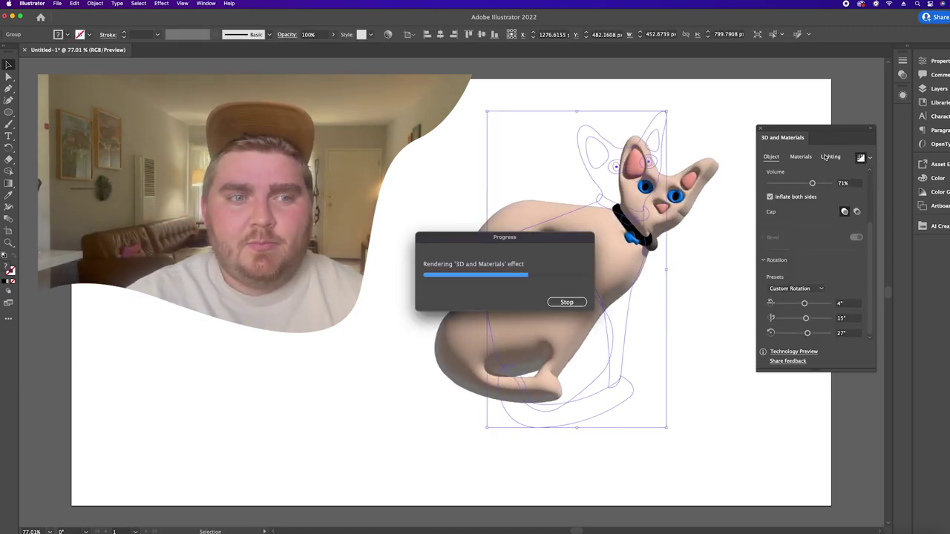
pyautogui.click(721, 264)
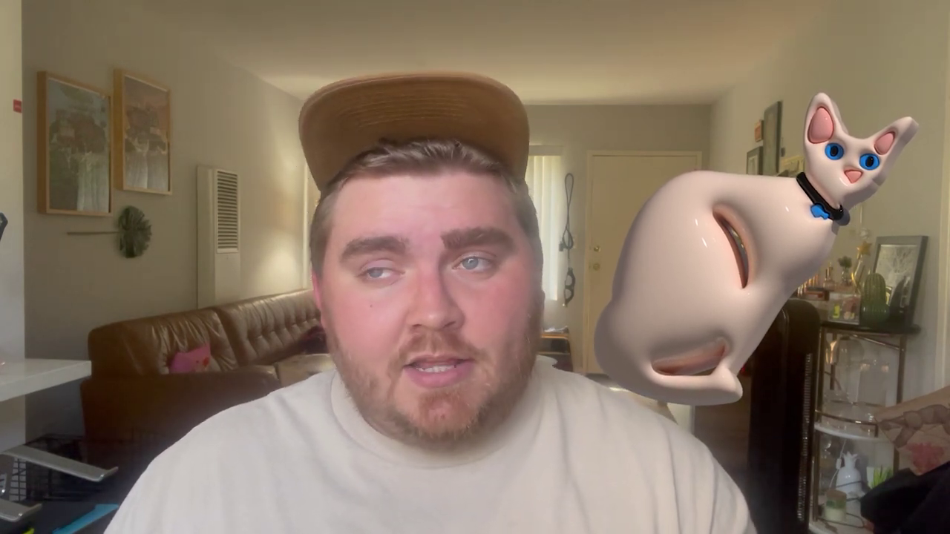
# Step: Draw the armchair's backrest as a closed rounded rectangle with the Pen tool
pyautogui.moveTo(521, 253); pyautogui.dragTo(513, 276)
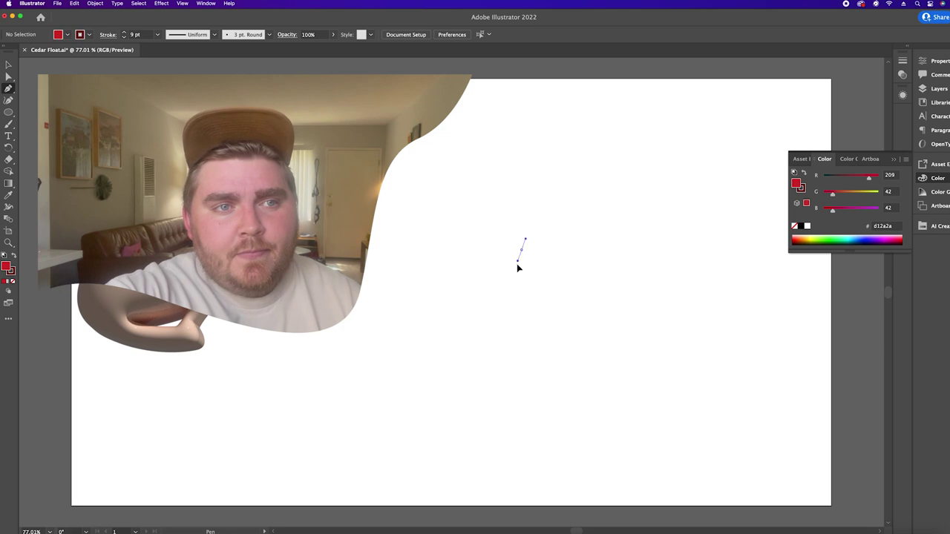
pyautogui.moveTo(577, 275); pyautogui.dragTo(602, 276)
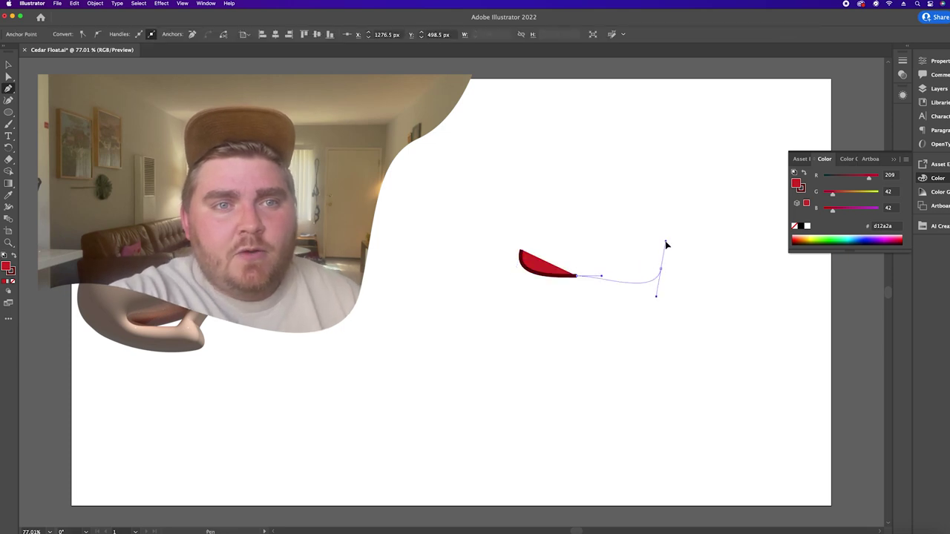
pyautogui.moveTo(638, 188); pyautogui.dragTo(580, 183)
pyautogui.moveTo(523, 200)
pyautogui.mouseDown()
pyautogui.moveTo(519, 265)
pyautogui.moveTo(530, 232)
pyautogui.mouseUp()
# Step: Draw a slanted armrest from the backrest's left side and cap its front end with a circle
pyautogui.click(460, 271)
pyautogui.moveTo(524, 271); pyautogui.dragTo(508, 281)
pyautogui.click(459, 300)
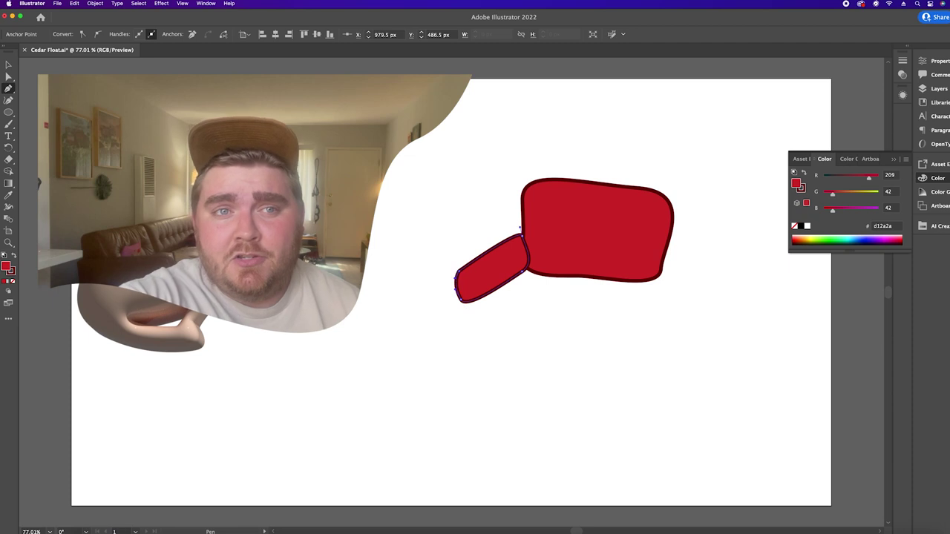
pyautogui.moveTo(452, 269); pyautogui.dragTo(490, 305)
# Step: Select both armrest shapes and place a duplicate of them to the right of the backrest
pyautogui.keyDown('shift'); pyautogui.click(505, 257); pyautogui.keyUp('shift')
pyautogui.moveTo(505, 256); pyautogui.dragTo(507, 257)
pyautogui.click(577, 325)
pyautogui.moveTo(576, 325); pyautogui.dragTo(752, 293)
# Step: Draw the seat surface between the left armrest and the backrest with the Pen tool and send it to the back
pyautogui.press('p')
pyautogui.click(473, 303)
pyautogui.click(629, 314)
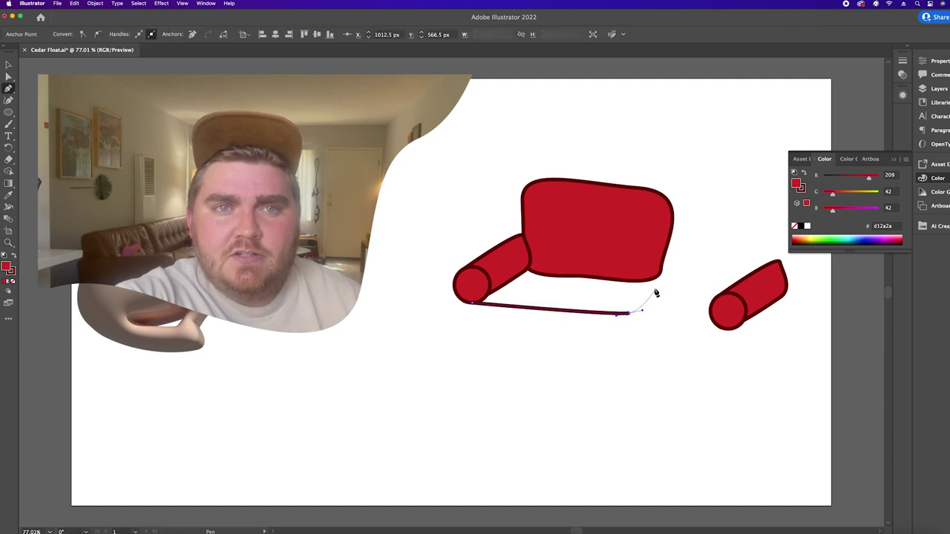
pyautogui.click(657, 276)
pyautogui.click(520, 263)
pyautogui.click(476, 281)
pyautogui.press('v')
pyautogui.rightClick(610, 296)
pyautogui.moveTo(646, 450)
pyautogui.click(709, 483)
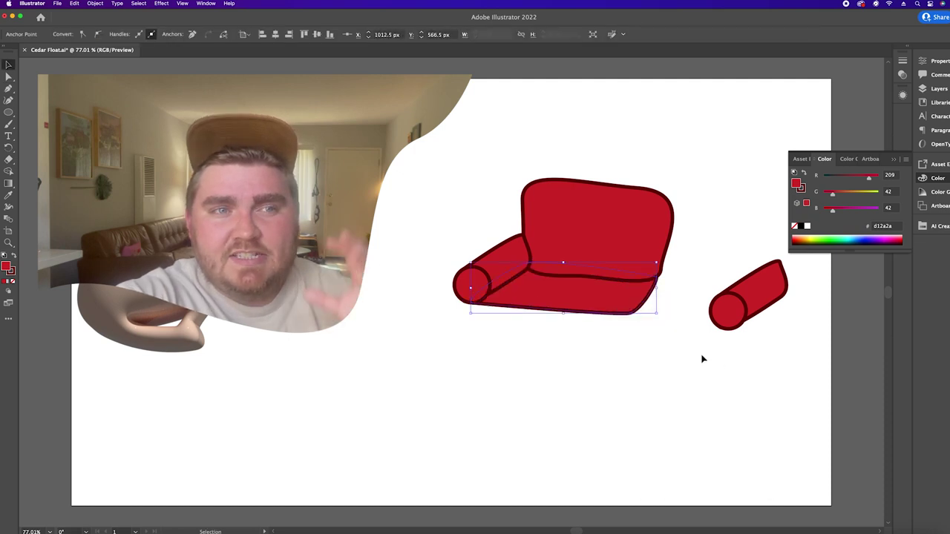
pyautogui.click(703, 359)
# Step: Draw the rounded front of the seat cushion below the seat and a narrower base panel beneath it
pyautogui.press('p')
pyautogui.moveTo(459, 324)
pyautogui.mouseDown()
pyautogui.moveTo(471, 354)
pyautogui.moveTo(493, 346)
pyautogui.moveTo(465, 354)
pyautogui.moveTo(490, 346)
pyautogui.mouseUp()
pyautogui.click(627, 350)
pyautogui.click(637, 315)
pyautogui.click(481, 306)
pyautogui.press('super+z')
pyautogui.press('super+z')
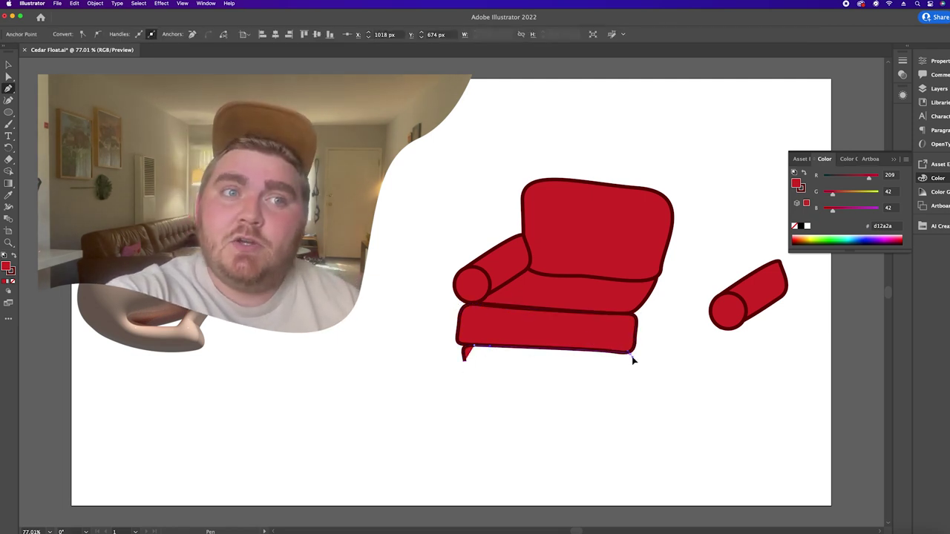
pyautogui.moveTo(632, 378); pyautogui.dragTo(579, 384)
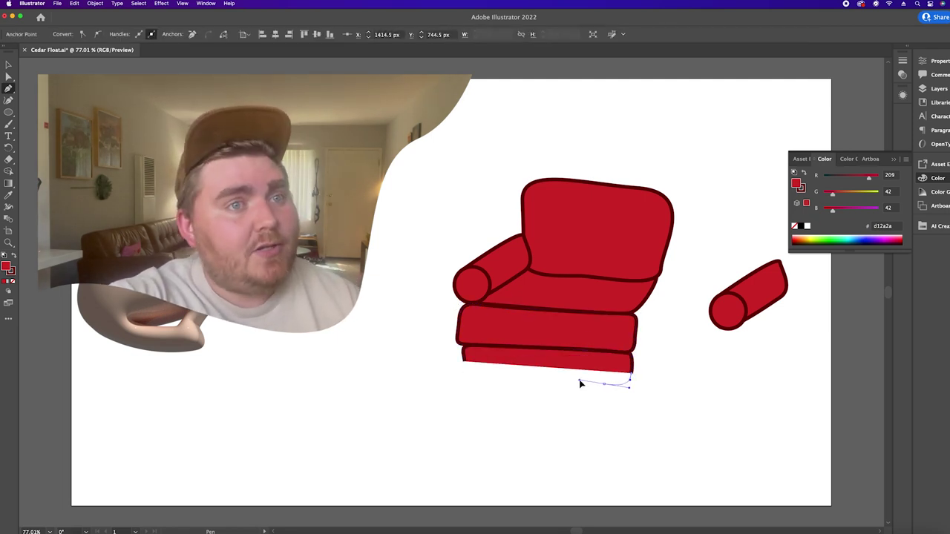
# Step: Draw the armchair's right side panel from the seat down to the base and send it to the back
pyautogui.click(633, 313)
pyautogui.click(659, 275)
pyautogui.moveTo(662, 365)
pyautogui.mouseDown()
pyautogui.moveTo(660, 375)
pyautogui.moveTo(619, 384)
pyautogui.mouseUp()
pyautogui.click(633, 313)
pyautogui.press('v')
pyautogui.rightClick(647, 346)
pyautogui.moveTo(669, 493)
pyautogui.click(741, 513)
# Step: Move the duplicated armrest onto the right side of the armchair and bring it to the front
pyautogui.moveTo(695, 265); pyautogui.dragTo(757, 314)
pyautogui.moveTo(755, 296); pyautogui.dragTo(659, 278)
pyautogui.rightClick(645, 279)
pyautogui.moveTo(665, 415)
pyautogui.click(741, 412)
pyautogui.click(676, 327)
pyautogui.press('a')
pyautogui.click(660, 312)
pyautogui.click(804, 319)
pyautogui.doubleClick(6, 266)
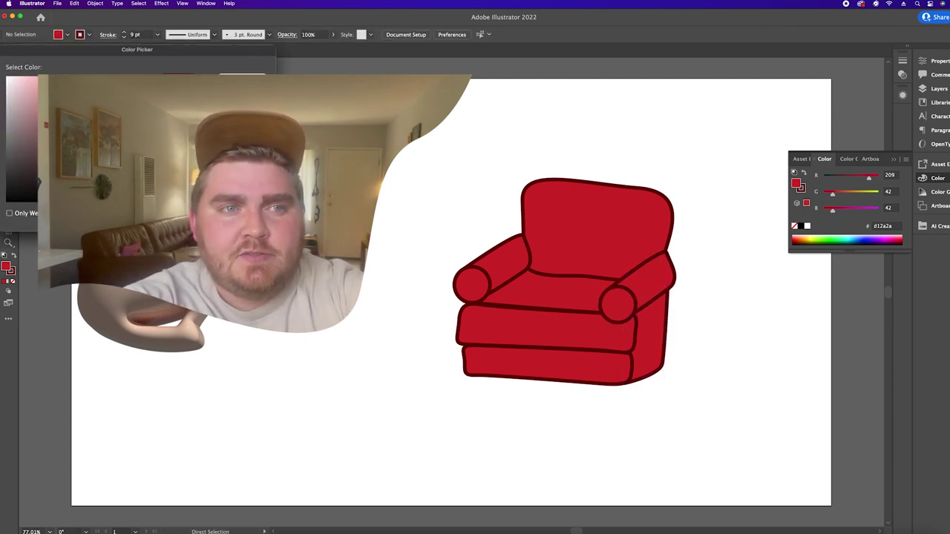
pyautogui.press('Return')
pyautogui.click(11, 271)
pyautogui.click(12, 281)
# Step: Draw a short tapered leg at the front left corner of the base and refine its lower corner
pyautogui.click(477, 373)
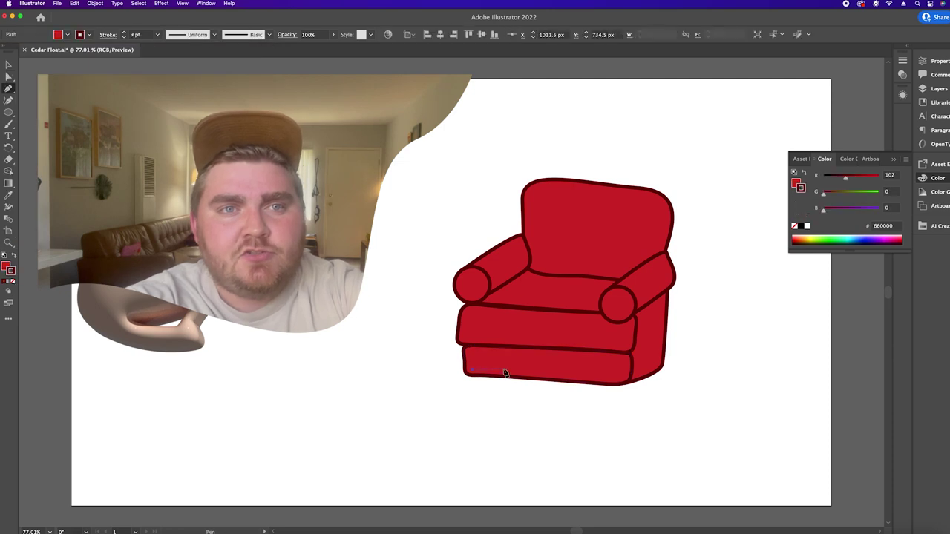
pyautogui.moveTo(496, 370); pyautogui.dragTo(491, 402)
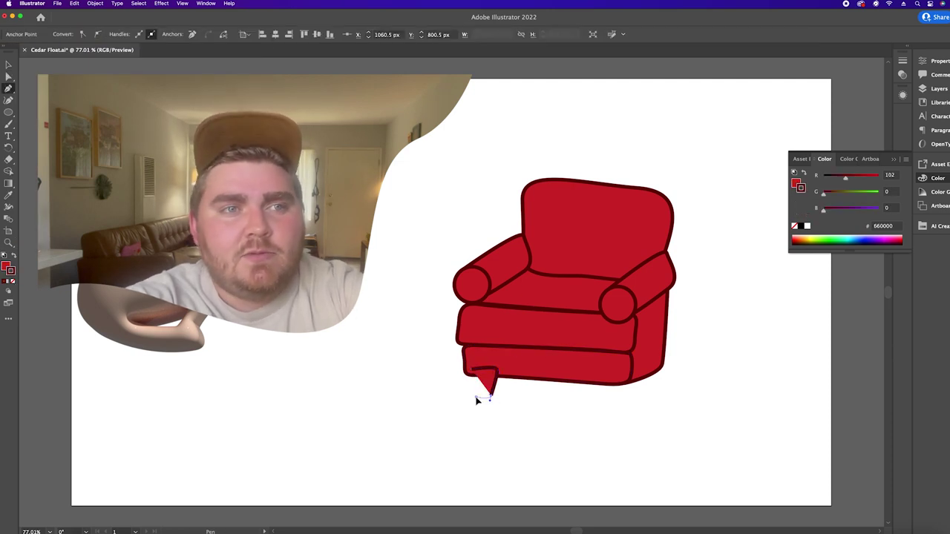
pyautogui.moveTo(476, 349); pyautogui.dragTo(476, 349)
pyautogui.press('a')
pyautogui.moveTo(490, 399); pyautogui.dragTo(488, 400)
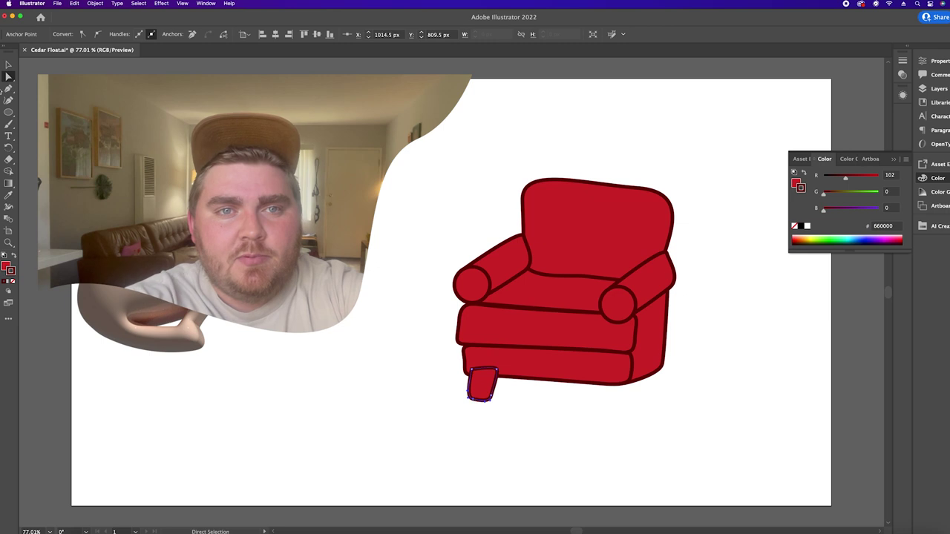
# Step: Remove the leg's stroke and fill it with brown bf822b
pyautogui.click(12, 282)
pyautogui.doubleClick(6, 266)
pyautogui.press('Return')
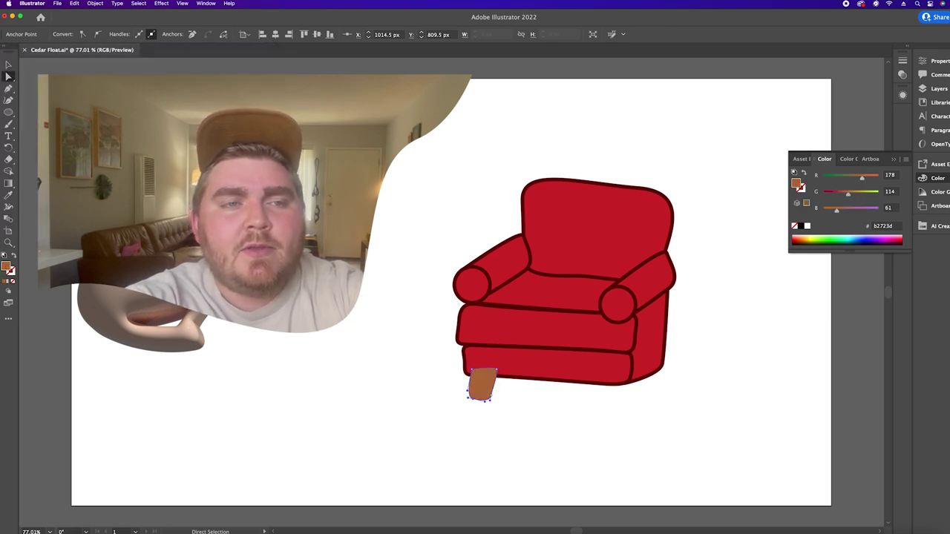
pyautogui.click(470, 372)
pyautogui.doubleClick(6, 265)
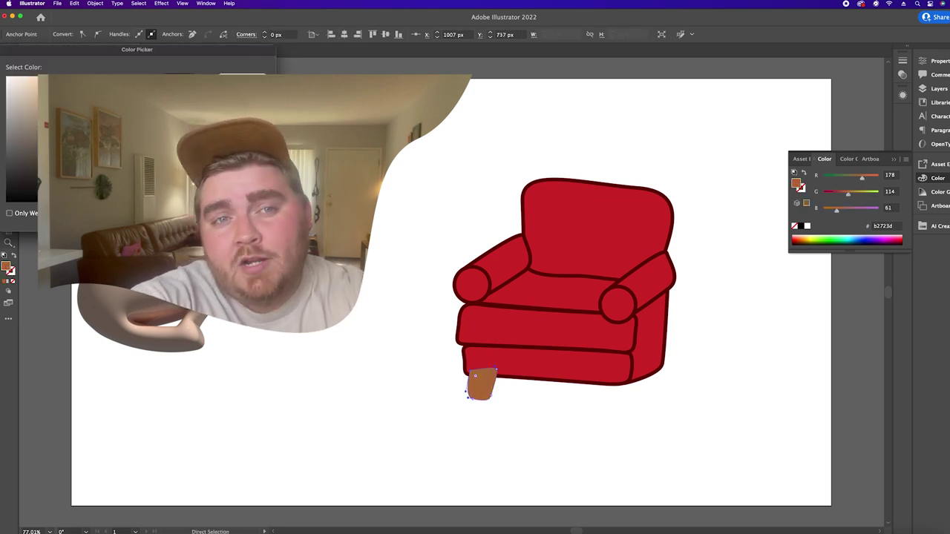
pyautogui.press('Return')
# Step: Send the leg to the back and shift it slightly so it sits under the base panel
pyautogui.rightClick(486, 387)
pyautogui.moveTo(519, 492)
pyautogui.click(594, 518)
pyautogui.moveTo(486, 398); pyautogui.dragTo(491, 390)
# Step: Duplicate the leg to the base's front right corner and nudge the copy to the right
pyautogui.moveTo(492, 390); pyautogui.dragTo(630, 389)
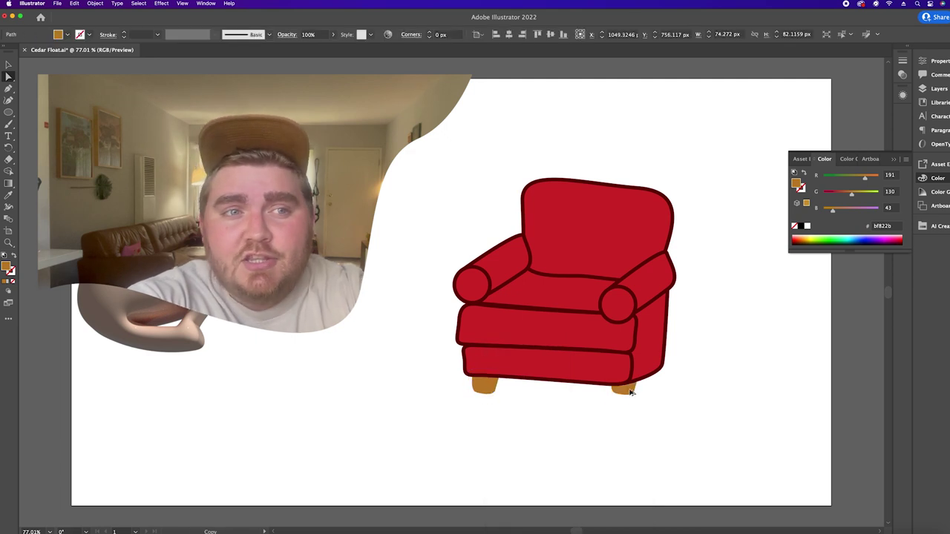
pyautogui.press('Right')
pyautogui.press('Right')
pyautogui.press('Right')
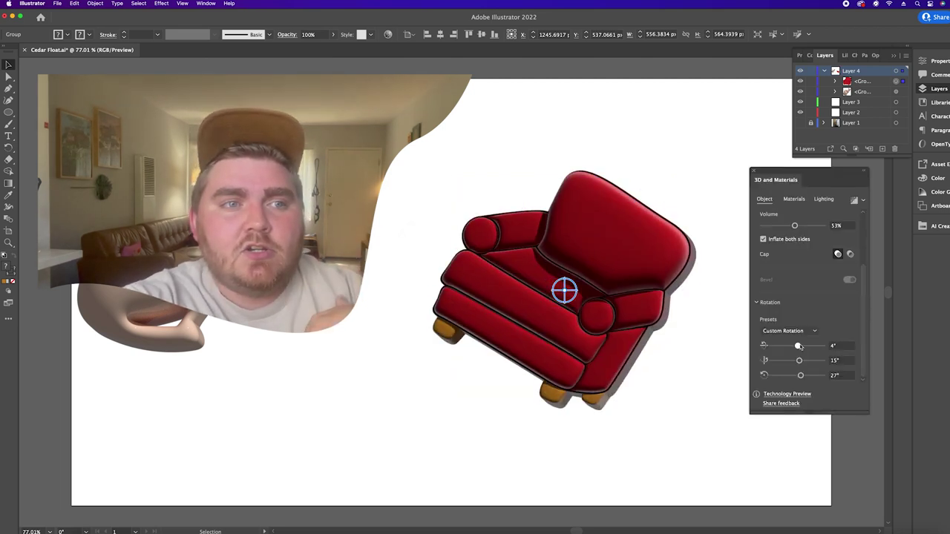
# Step: Change the inflated armchair's custom rotation so it tilts the opposite way
pyautogui.moveTo(802, 376)
pyautogui.mouseDown()
pyautogui.moveTo(793, 375)
pyautogui.moveTo(799, 346)
pyautogui.moveTo(794, 361)
pyautogui.mouseUp()
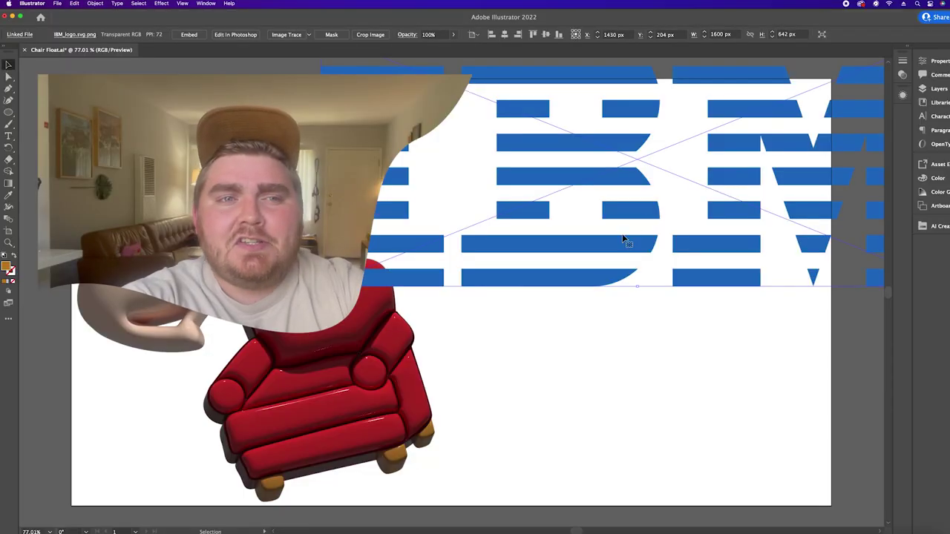
# Step: Scale the IBM logo image down to about 638 × 256 px, place it in the artboard's upper right and select it
pyautogui.moveTo(637, 286); pyautogui.dragTo(612, 206)
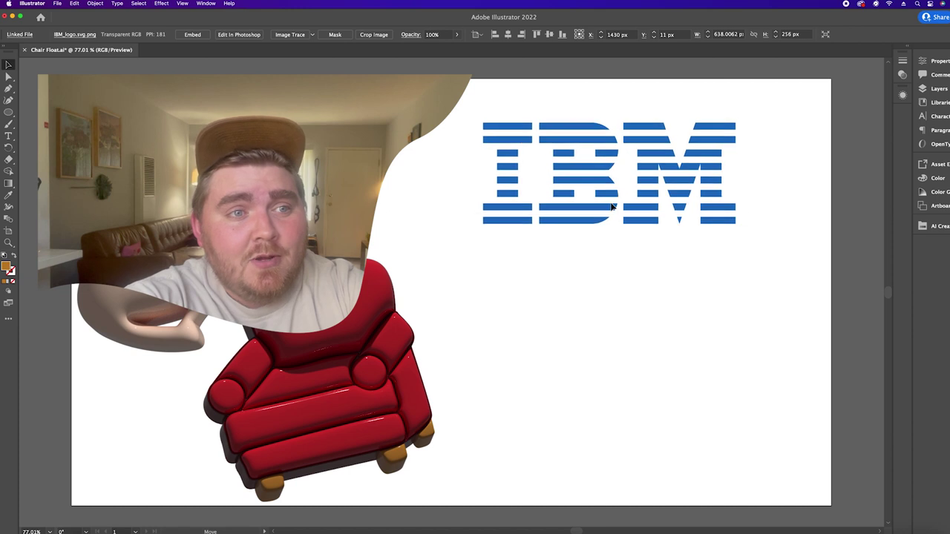
pyautogui.click(696, 306)
pyautogui.click(587, 176)
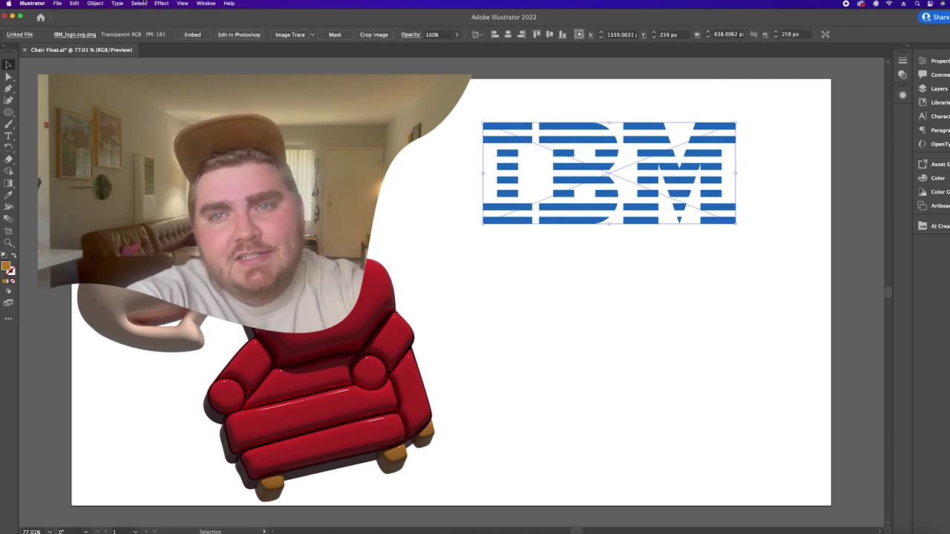
# Step: Image Trace the IBM logo in Color mode with a limited palette of 30 colors
pyautogui.click(202, 3)
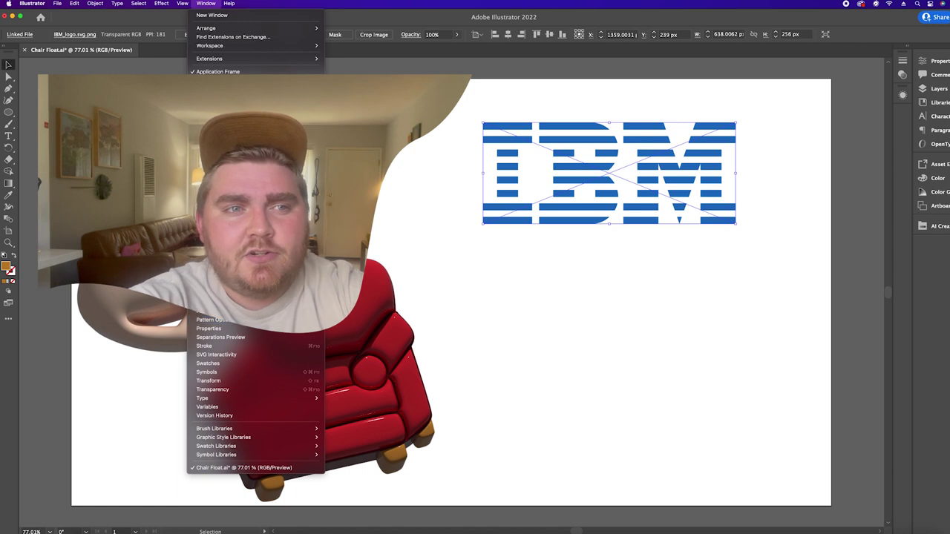
pyautogui.click(215, 249)
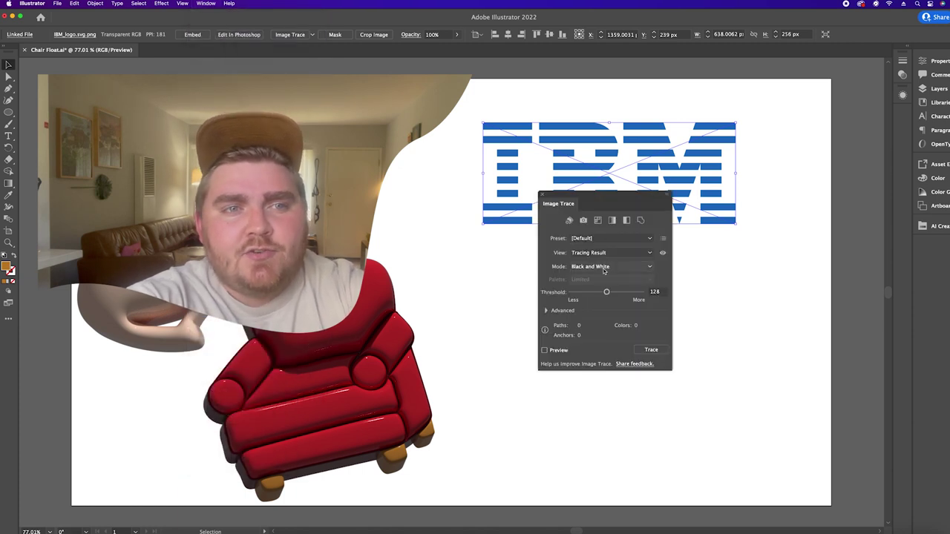
pyautogui.click(602, 277)
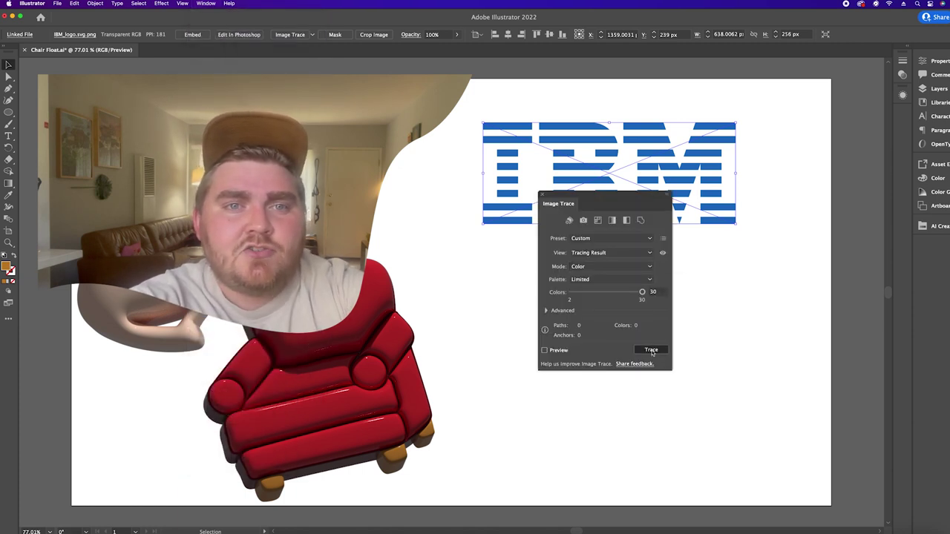
pyautogui.click(651, 349)
# Step: Expand the IBM logo tracing into editable vector paths
pyautogui.click(95, 3)
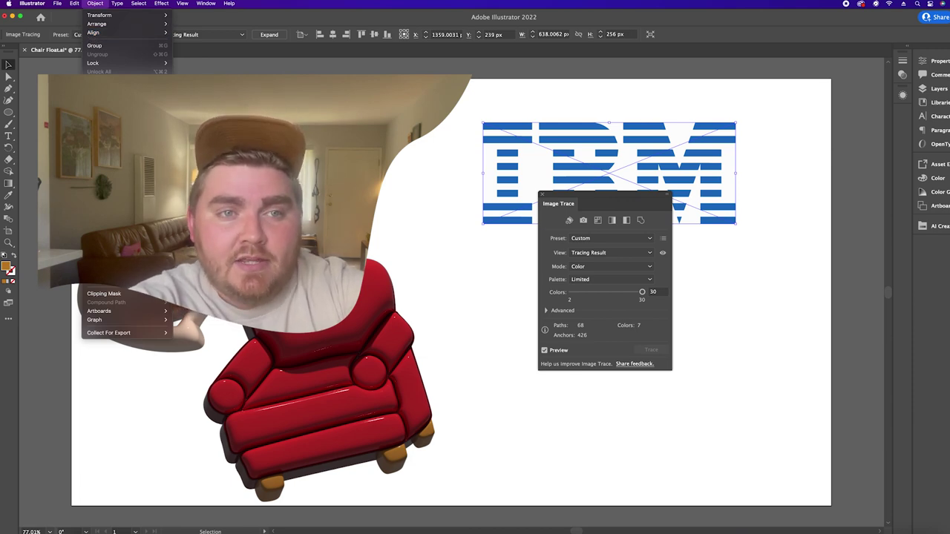
pyautogui.moveTo(104, 272)
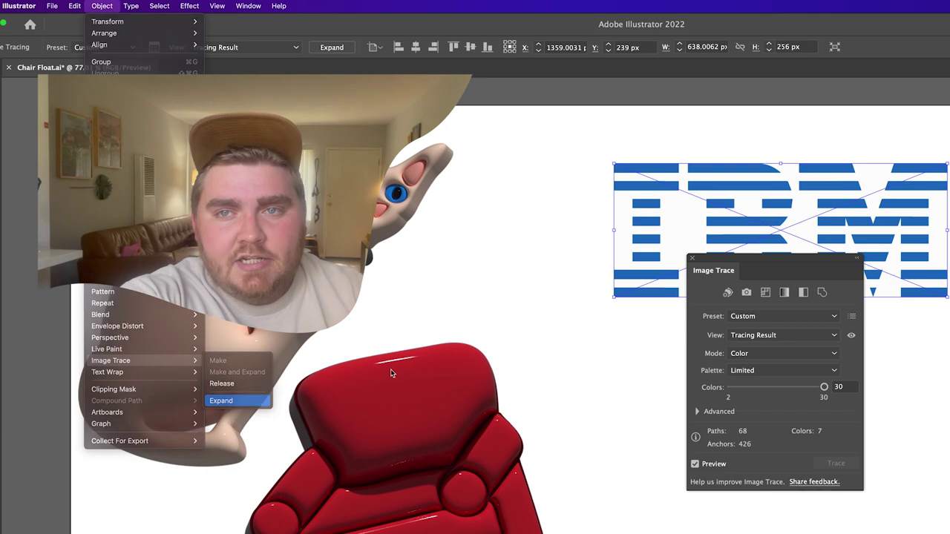
pyautogui.click(237, 400)
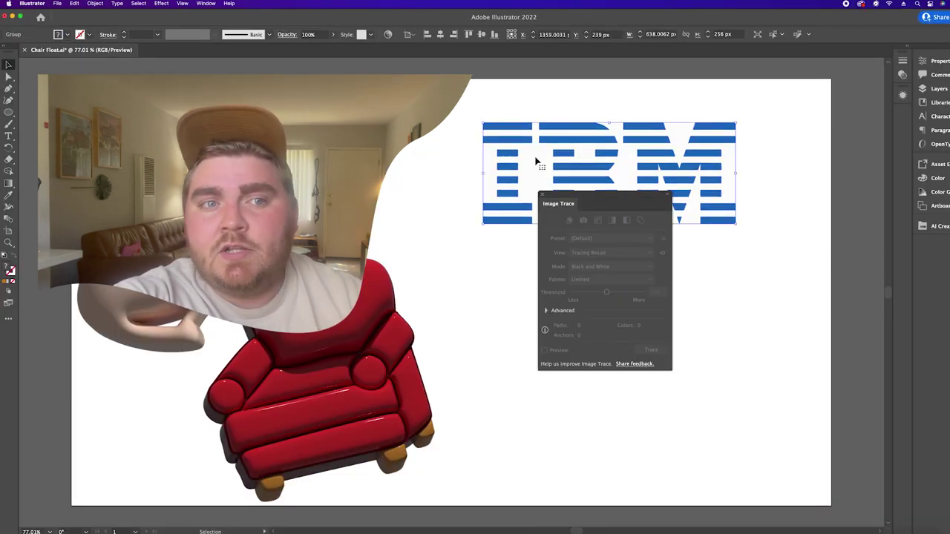
# Step: Isolate the logo group to remove its white background, exit isolation and close the Image Trace settings
pyautogui.doubleClick(536, 160)
pyautogui.click(756, 262)
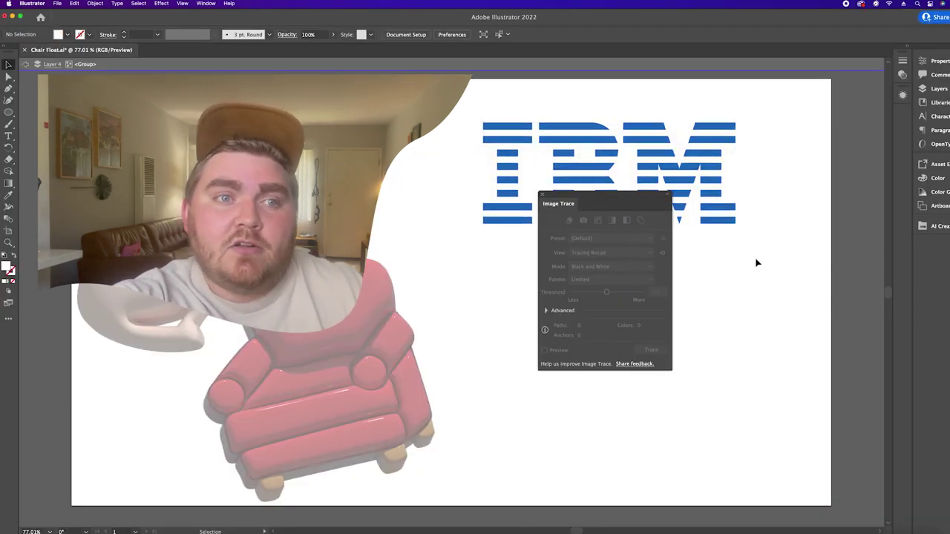
pyautogui.doubleClick(746, 257)
pyautogui.click(543, 196)
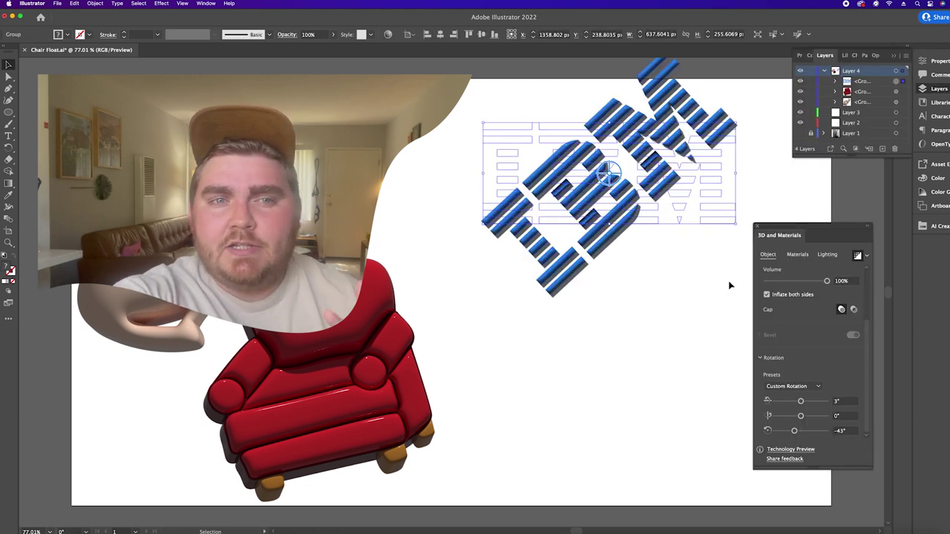
# Step: Turn off rendering for the inflated IBM logo and set its X-axis rotation to -2°
pyautogui.click(729, 285)
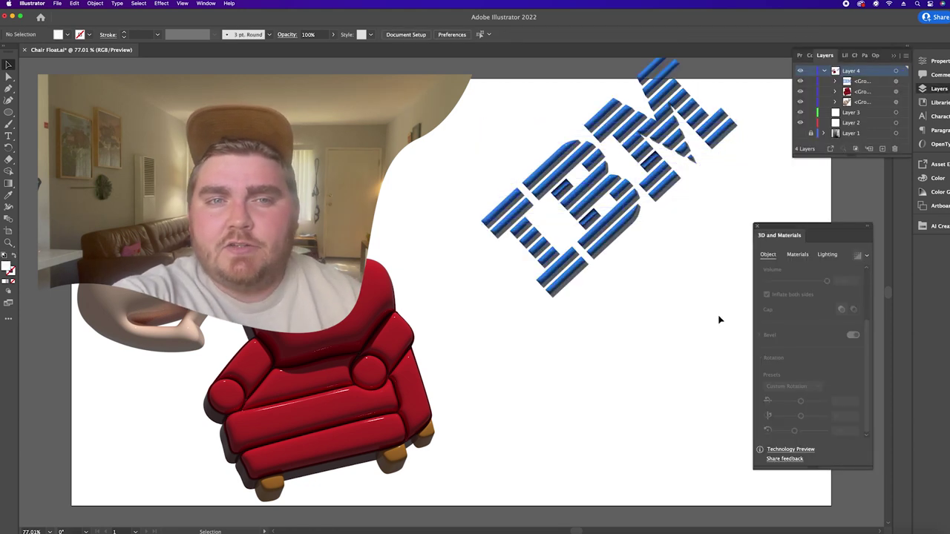
pyautogui.click(585, 215)
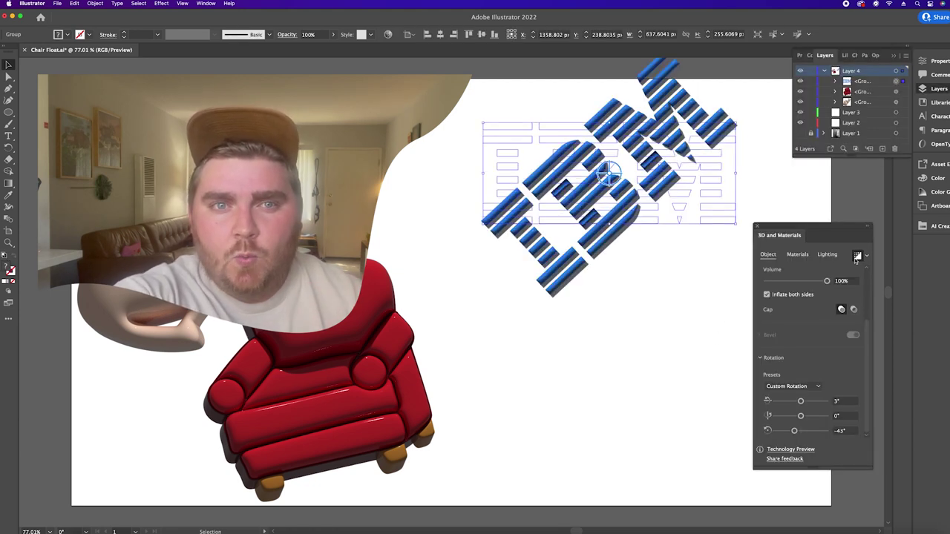
pyautogui.moveTo(801, 401); pyautogui.dragTo(800, 400)
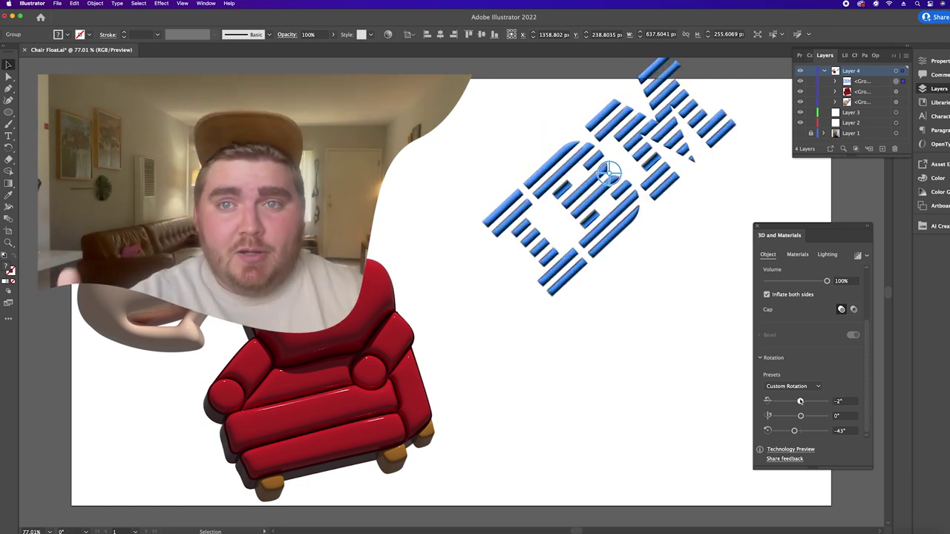
# Step: Fine-tune the 3D rotation of the inflated IBM logo
pyautogui.moveTo(800, 401); pyautogui.dragTo(799, 416)
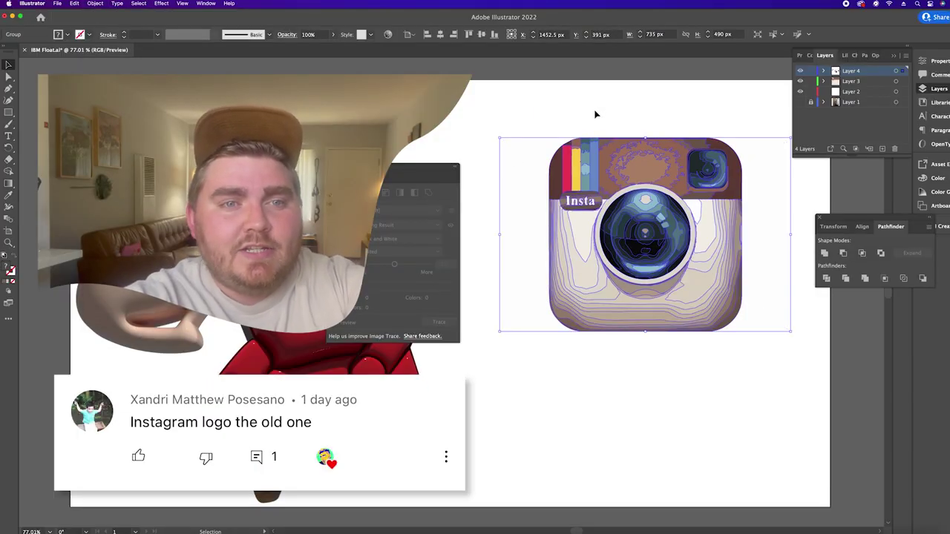
# Step: Isolate the traced Instagram logo's group and select the white letters of its Insta label
pyautogui.click(596, 112)
pyautogui.click(567, 205)
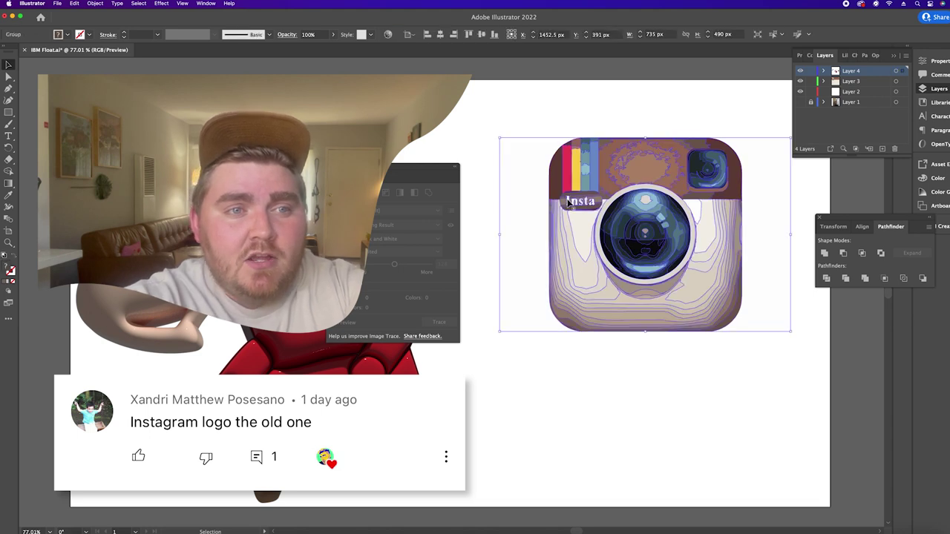
pyautogui.doubleClick(569, 203)
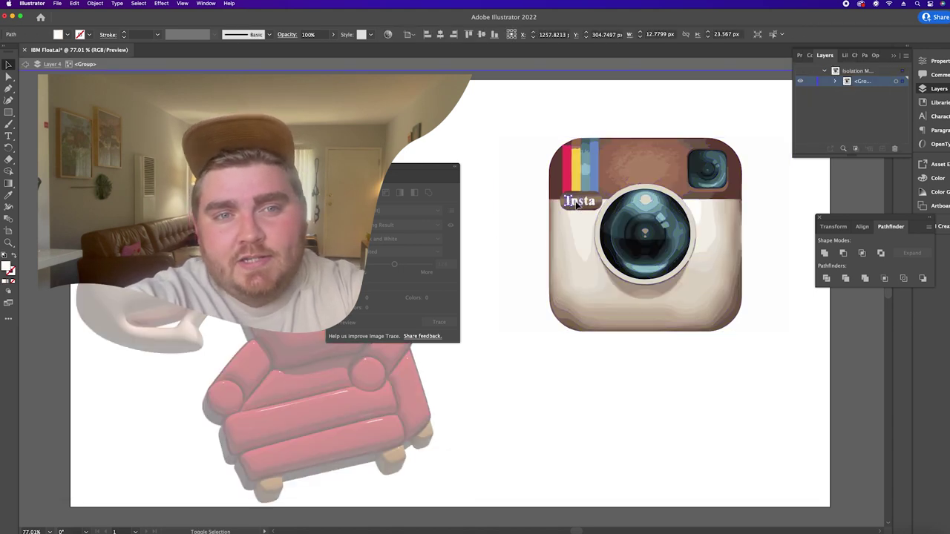
pyautogui.keyDown('shift'); pyautogui.click(579, 206); pyautogui.keyUp('shift')
pyautogui.click(593, 204)
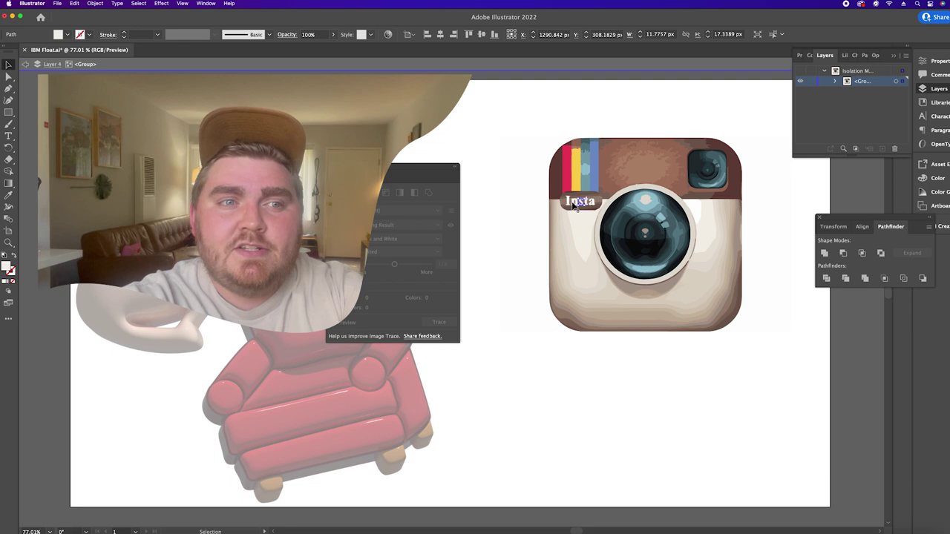
pyautogui.click(593, 203)
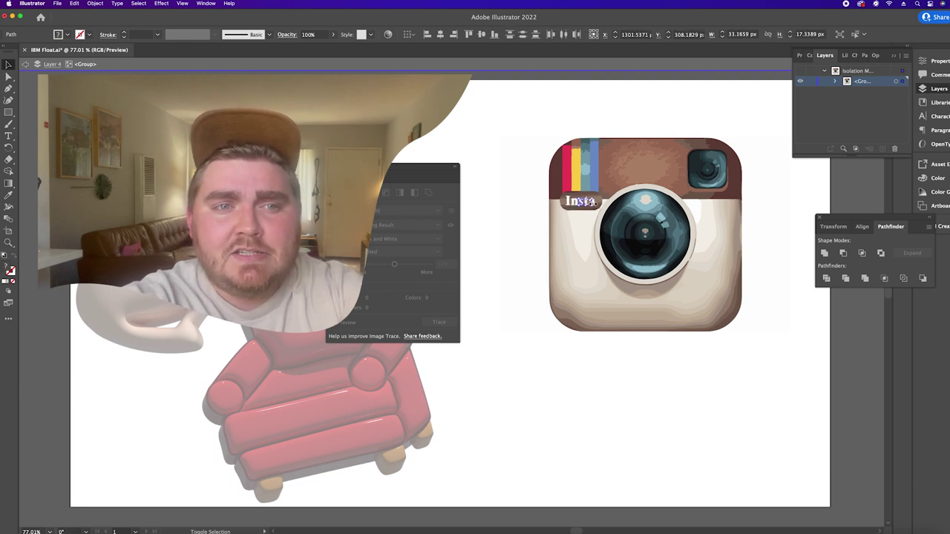
pyautogui.click(592, 202)
pyautogui.press('z')
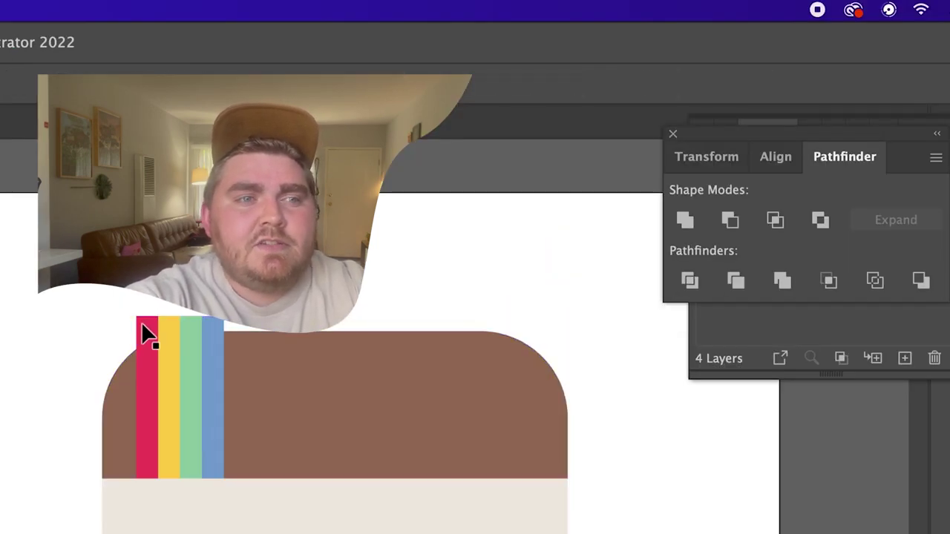
# Step: Remove the blue stripe's piece that sticks out above the camera's brown top
pyautogui.doubleClick(142, 323)
pyautogui.click(142, 322)
pyautogui.moveTo(112, 288); pyautogui.dragTo(257, 331)
pyautogui.keyDown('shift'); pyautogui.click(206, 338); pyautogui.keyUp('shift')
pyautogui.doubleClick(211, 321)
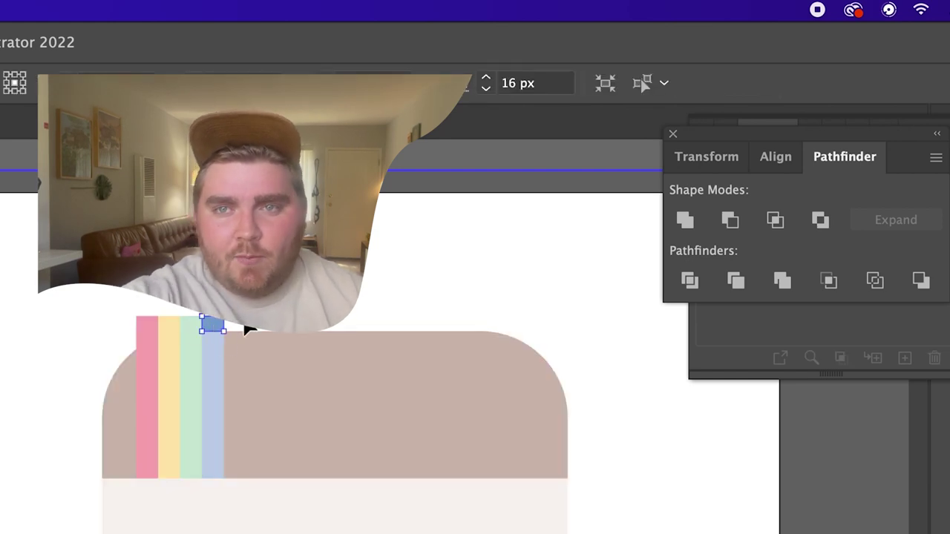
pyautogui.press('Escape')
# Step: Delete the green, yellow and red stripe pieces sticking out above the brown top, and leave isolation
pyautogui.doubleClick(191, 322)
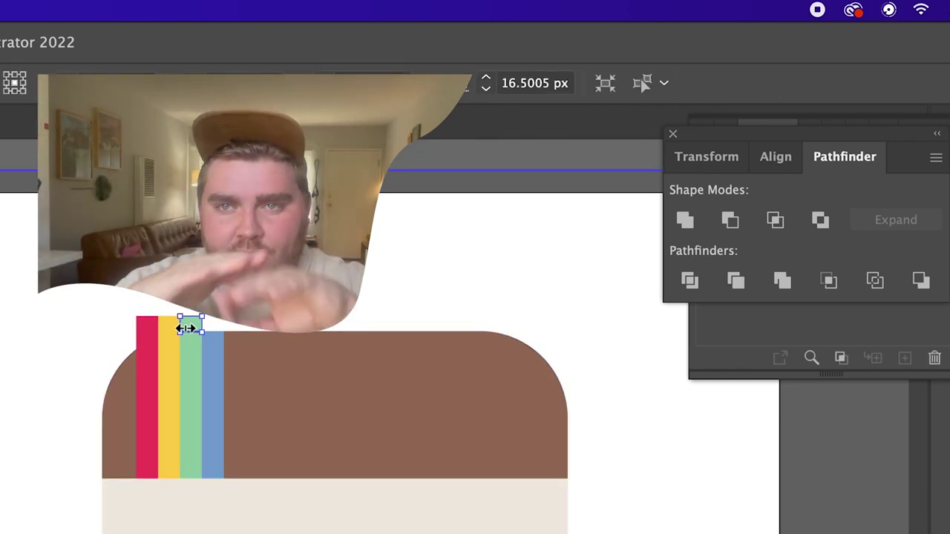
pyautogui.press('Delete')
pyautogui.click(169, 324)
pyautogui.press('Delete')
pyautogui.click(147, 324)
pyautogui.press('Delete')
pyautogui.press('Escape')
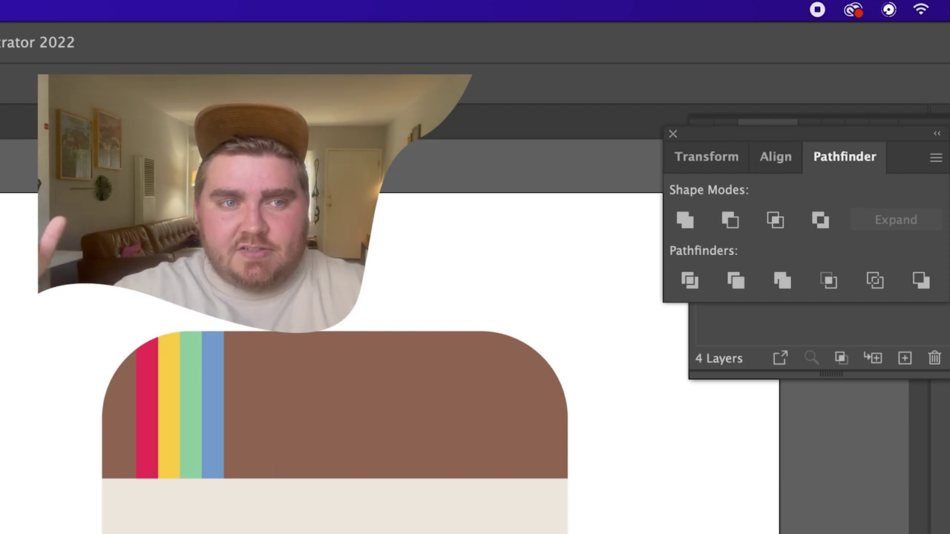
# Step: Close the Pathfinder options and sample a color from the lens of the Instagram reference image
pyautogui.click(248, 515)
pyautogui.press('super+shift+a')
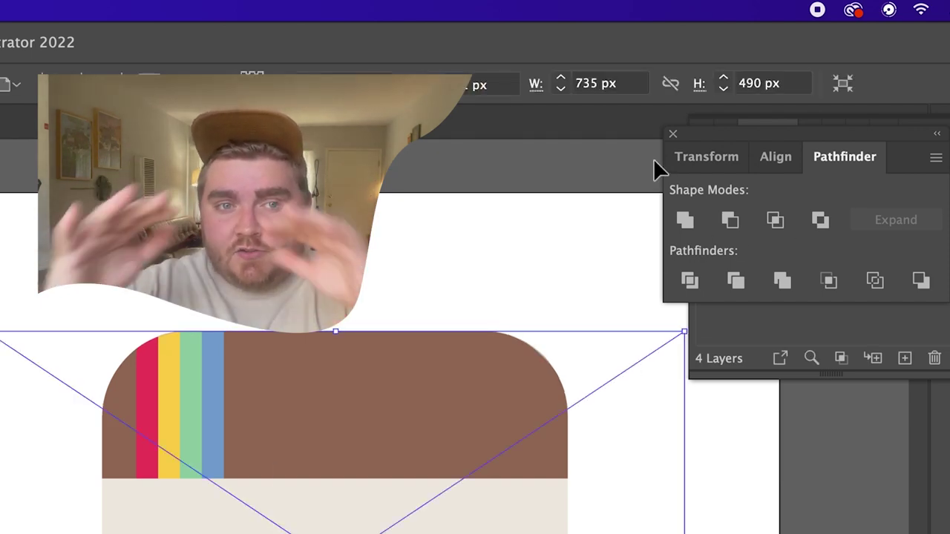
pyautogui.click(673, 134)
pyautogui.click(139, 408)
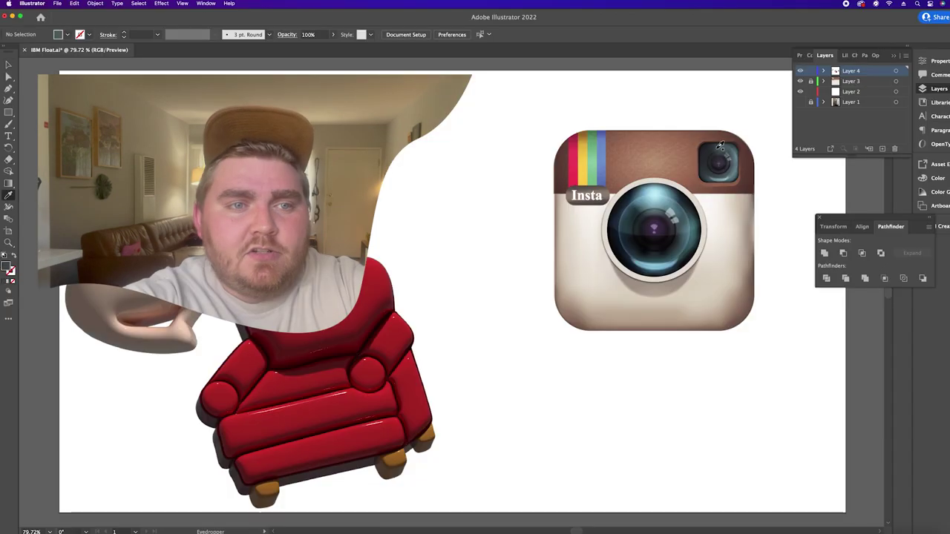
pyautogui.click(637, 266)
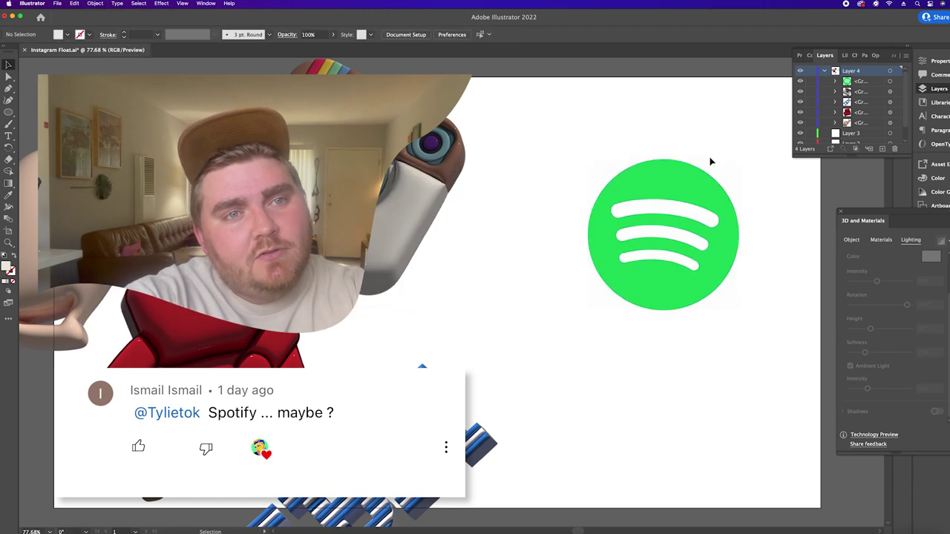
# Step: Select the traced Spotify logo group
pyautogui.click(717, 178)
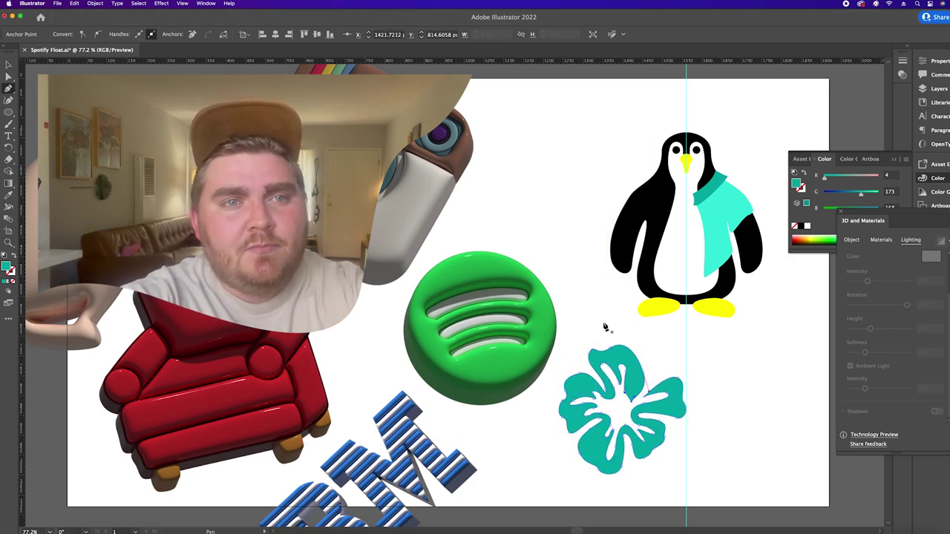
# Step: Finish the teal hibiscus flower path below the penguin and leave the Pen tool
pyautogui.press('super+shift+a')
pyautogui.click(664, 354)
pyautogui.press('v')
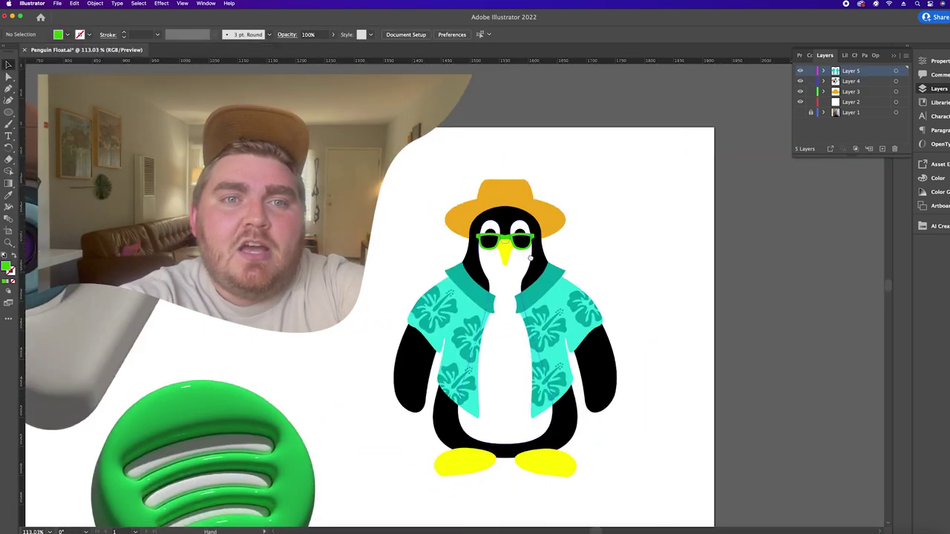
# Step: Add an anchor point to the black flipper path wrapping around the blue cup
pyautogui.moveTo(395, 194); pyautogui.dragTo(441, 211)
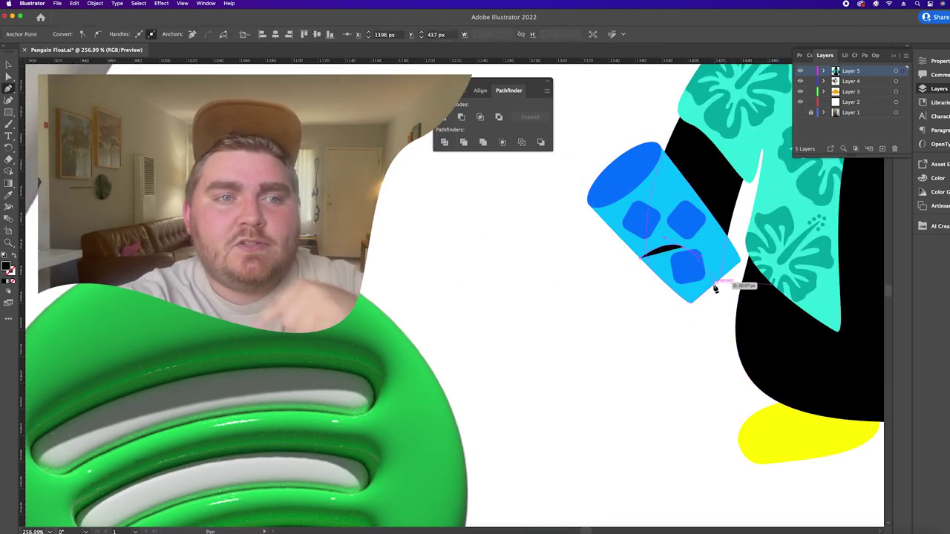
pyautogui.click(683, 267)
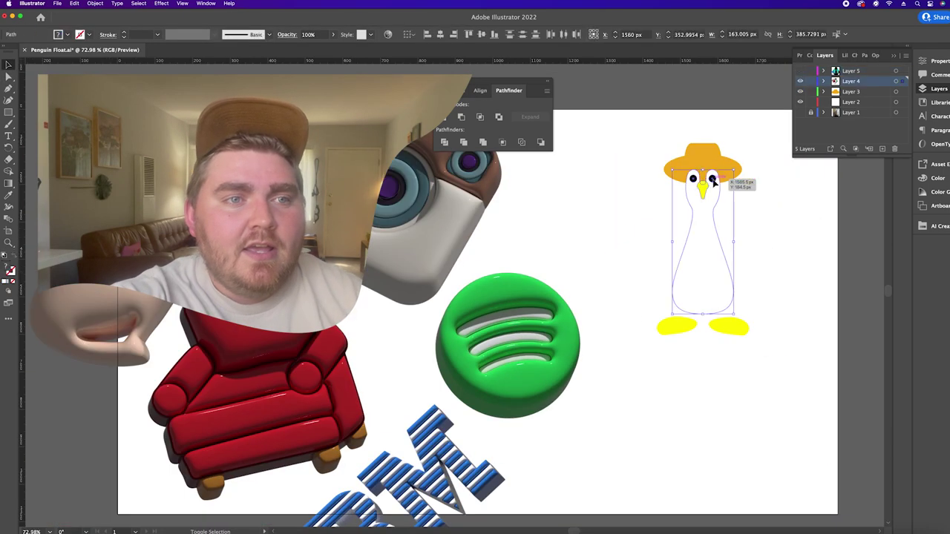
# Step: Open the context commands for the penguin's selected white belly and eyes
pyautogui.rightClick(706, 286)
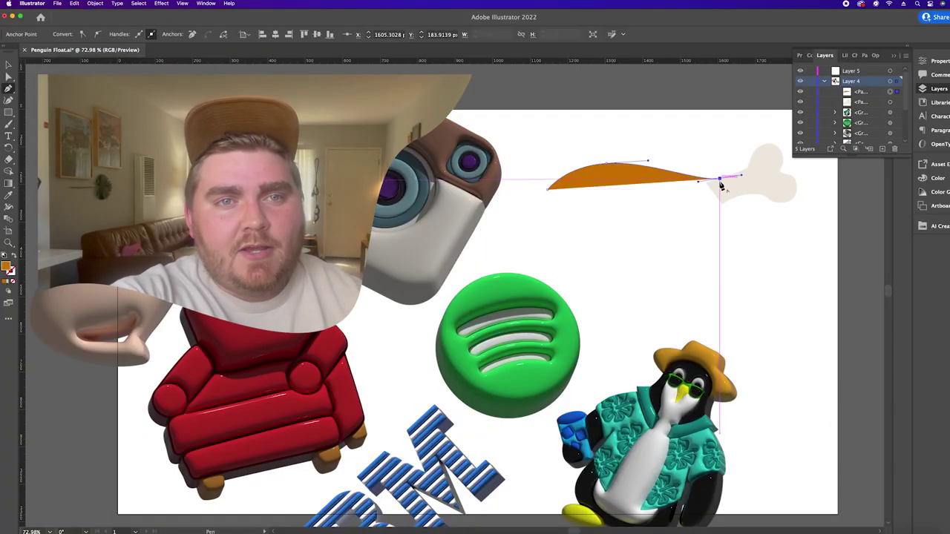
# Step: Complete the orange meat shape with the Pen tool and move it together with the bone
pyautogui.click(663, 274)
pyautogui.click(616, 309)
pyautogui.click(547, 190)
pyautogui.press('v')
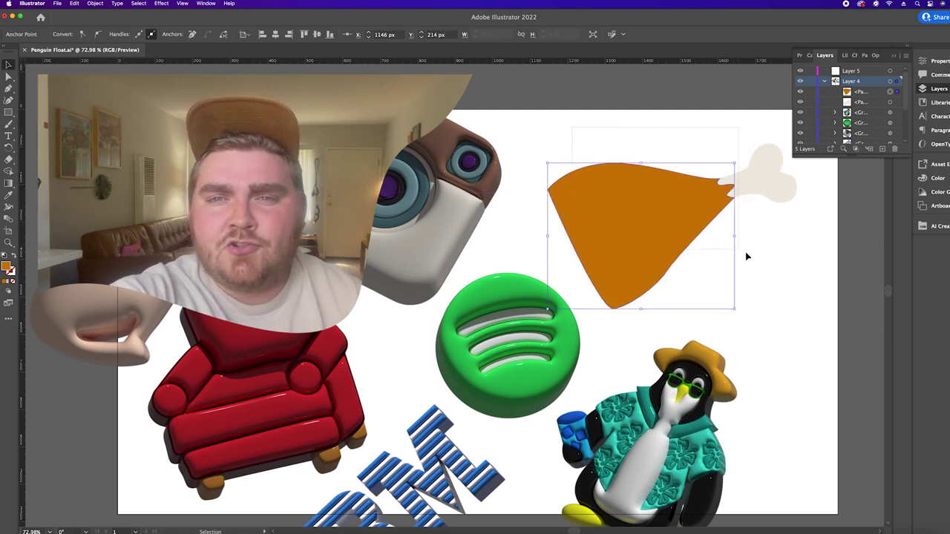
pyautogui.moveTo(512, 128); pyautogui.dragTo(772, 245)
pyautogui.moveTo(668, 222); pyautogui.dragTo(705, 202)
# Step: Set a pink fill with an orange stroke and draw the oval cut face over the meat's wide end
pyautogui.hotkey('shift', 'x')
pyautogui.press('i')
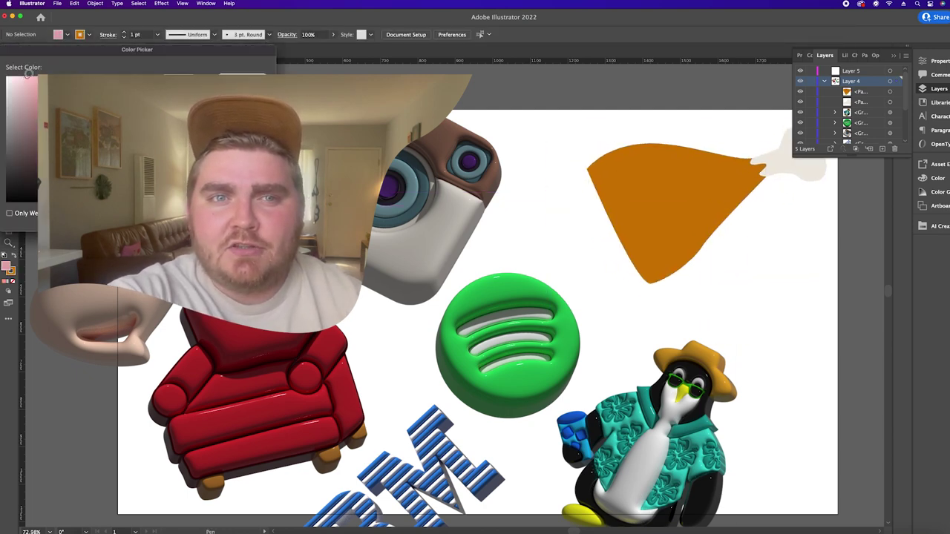
pyautogui.press('Return')
pyautogui.press('p')
pyautogui.moveTo(565, 229); pyautogui.dragTo(565, 254)
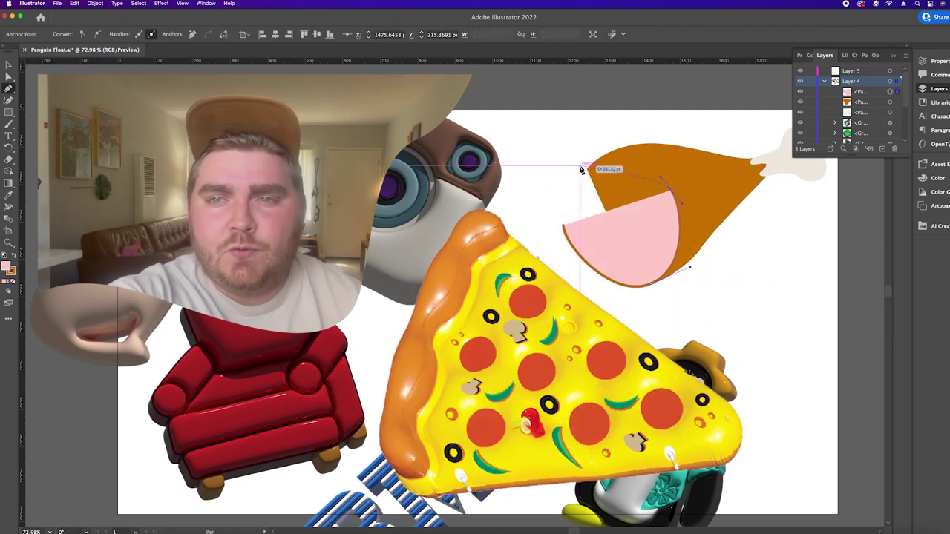
pyautogui.moveTo(581, 170); pyautogui.dragTo(571, 178)
pyautogui.click(563, 225)
pyautogui.press('v')
pyautogui.moveTo(636, 232); pyautogui.dragTo(640, 231)
pyautogui.press('a')
pyautogui.click(675, 268)
pyautogui.click(651, 284)
pyautogui.press('Delete')
pyautogui.press('super+z')
pyautogui.click(331, 66)
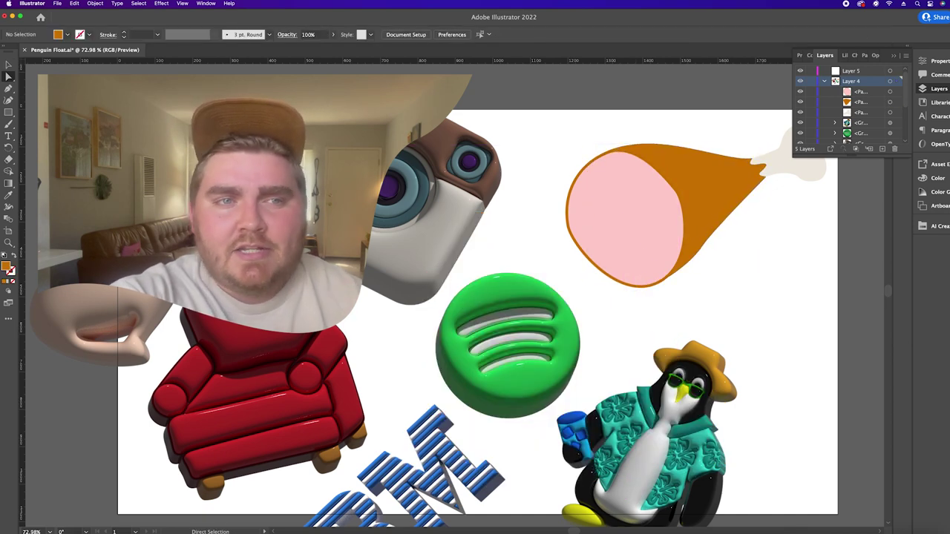
# Step: Duplicate the pink cut face and fit a smaller copy inside it
pyautogui.press('v')
pyautogui.click(626, 217)
pyautogui.moveTo(660, 228); pyautogui.dragTo(645, 199)
pyautogui.click(939, 178)
pyautogui.moveTo(684, 153); pyautogui.dragTo(676, 159)
pyautogui.moveTo(640, 242); pyautogui.dragTo(640, 243)
# Step: Draw a beige bone shape at the center of the cut face and place a copy beside the ham
pyautogui.click(610, 225)
pyautogui.click(621, 236)
pyautogui.moveTo(616, 202); pyautogui.dragTo(713, 263)
# Step: Select the inner pink oval and adjust its fill color
pyautogui.press('v')
pyautogui.click(653, 193)
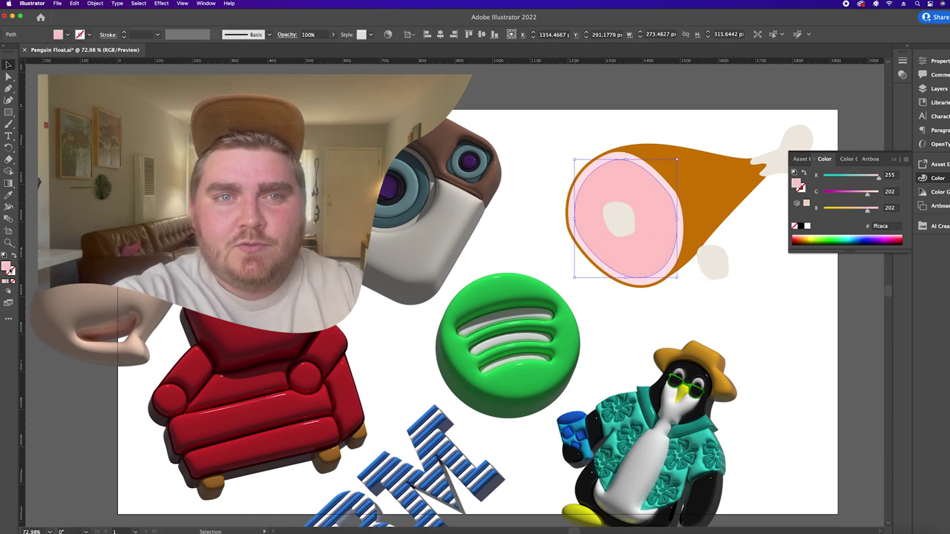
pyautogui.moveTo(866, 194); pyautogui.dragTo(858, 194)
# Step: Move the bone copy into the center bone and give it a gray fill
pyautogui.click(713, 263)
pyautogui.moveTo(705, 255); pyautogui.dragTo(619, 220)
pyautogui.doubleClick(6, 267)
pyautogui.press('Return')
# Step: Set the fill to coral ff7d7d and draw the upper muscle patch on the cut face
pyautogui.doubleClick(6, 267)
pyautogui.press('Return')
pyautogui.click(595, 179)
pyautogui.moveTo(651, 177); pyautogui.dragTo(662, 183)
pyautogui.moveTo(649, 194); pyautogui.dragTo(598, 196)
pyautogui.click(595, 180)
# Step: Draw three more coral muscle patches on the right, lower and left sides of the center bone
pyautogui.click(652, 204)
pyautogui.moveTo(654, 259)
pyautogui.mouseDown()
pyautogui.moveTo(632, 246)
pyautogui.moveTo(635, 271)
pyautogui.mouseUp()
pyautogui.click(651, 204)
pyautogui.click(612, 243)
pyautogui.moveTo(602, 253); pyautogui.dragTo(594, 239)
pyautogui.click(612, 243)
pyautogui.moveTo(585, 198); pyautogui.dragTo(590, 196)
pyautogui.moveTo(593, 242); pyautogui.dragTo(590, 245)
pyautogui.moveTo(584, 230); pyautogui.dragTo(582, 223)
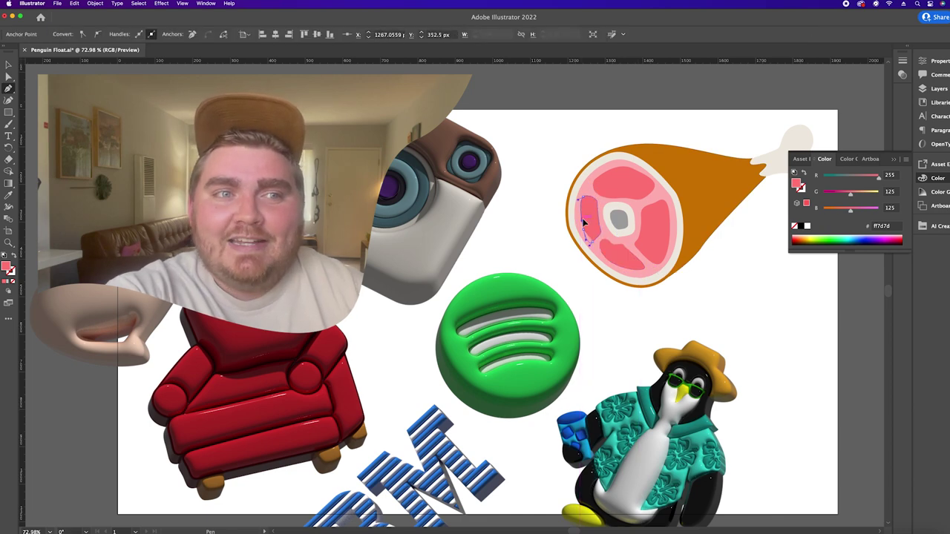
pyautogui.press('v')
# Step: Group all the ham shapes and reapply the last-used effect to the group
pyautogui.click(713, 274)
pyautogui.click(893, 159)
pyautogui.moveTo(830, 122); pyautogui.dragTo(598, 241)
pyautogui.click(931, 88)
pyautogui.rightClick(680, 195)
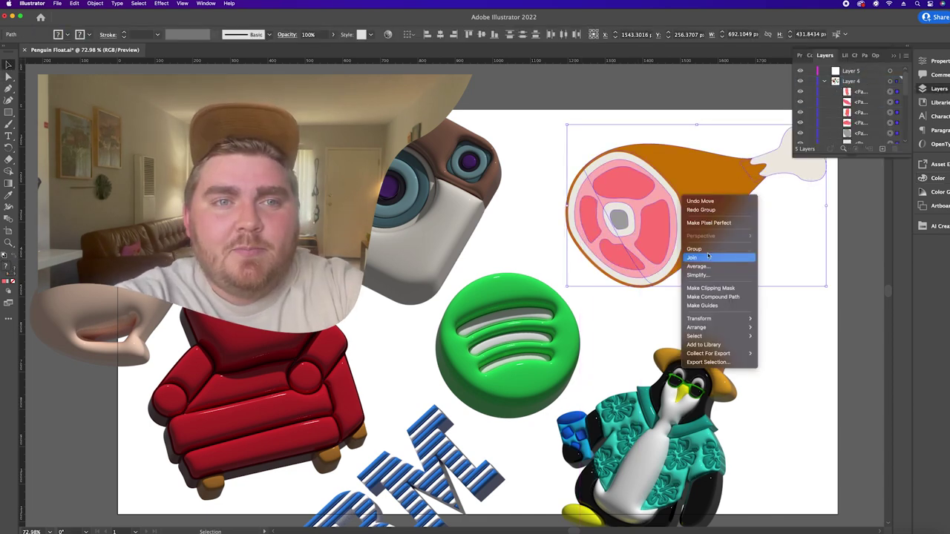
pyautogui.click(698, 250)
pyautogui.press('super+shift+e')
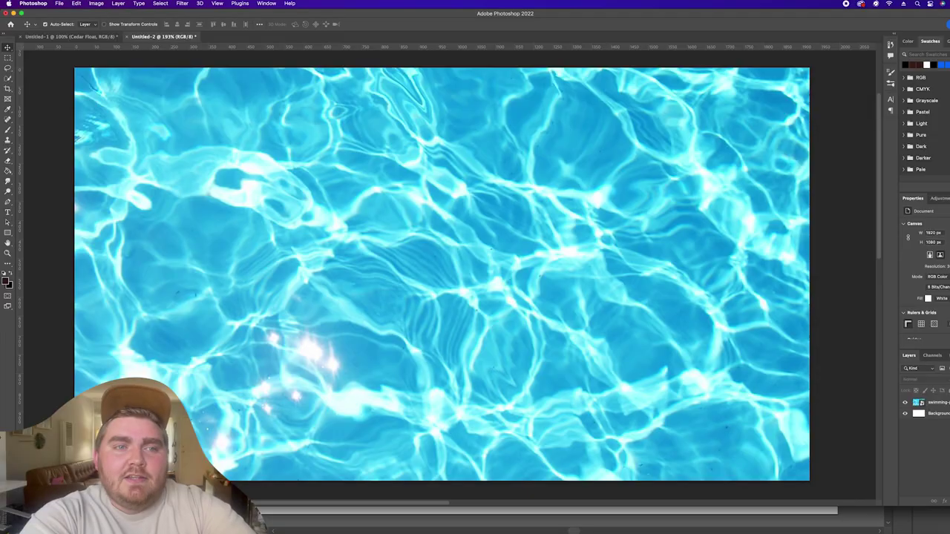
# Step: Choose the exported float PNG files to place over the pool water background in Photoshop
pyautogui.click(256, 58)
pyautogui.keyDown('super'); pyautogui.click(146, 92); pyautogui.keyUp('super')
pyautogui.keyDown('super'); pyautogui.click(149, 109); pyautogui.keyUp('super')
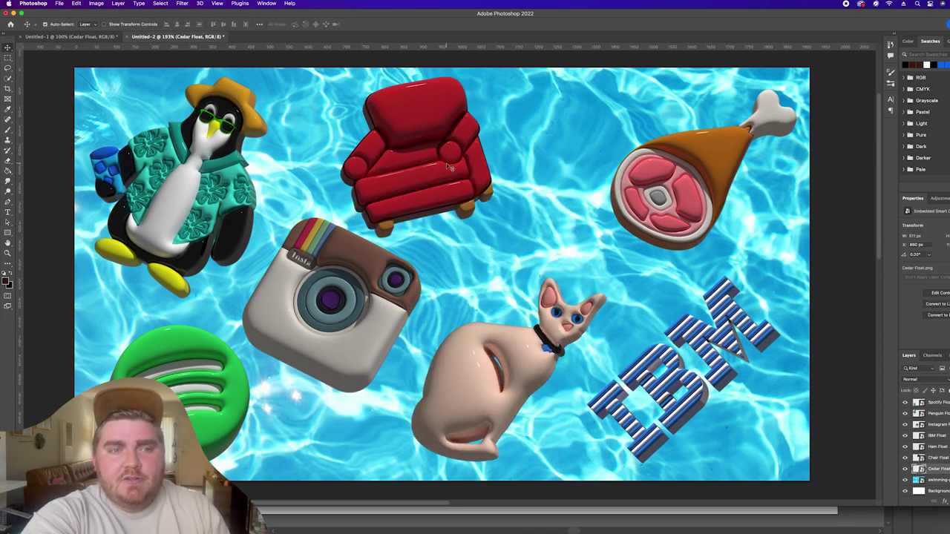
# Step: Move the armchair to the right and enlarge it
pyautogui.moveTo(447, 167); pyautogui.dragTo(487, 173)
pyautogui.press('super+t')
pyautogui.moveTo(529, 242); pyautogui.dragTo(568, 272)
pyautogui.press('Return')
# Step: Scale the Instagram camera down slightly
pyautogui.click(383, 264)
pyautogui.press('super+t')
pyautogui.moveTo(420, 218); pyautogui.dragTo(401, 227)
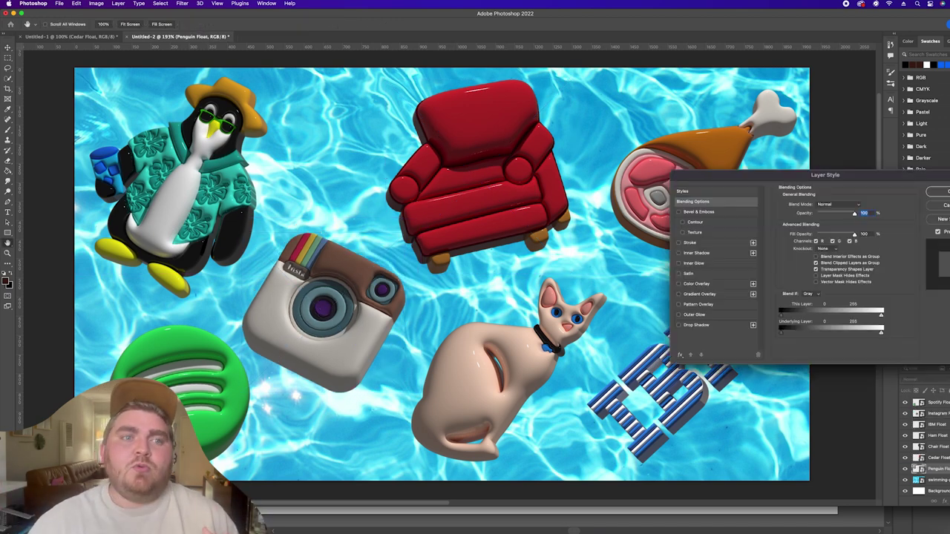
# Step: Apply a soft Drop Shadow layer style to the penguin layer
pyautogui.moveTo(824, 241); pyautogui.dragTo(837, 241)
pyautogui.moveTo(826, 216); pyautogui.dragTo(826, 217)
pyautogui.click(939, 192)
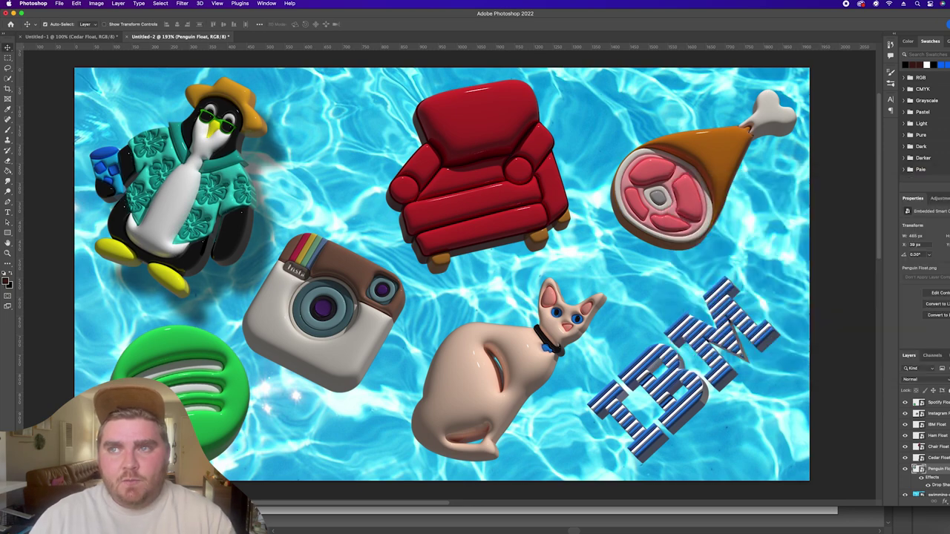
# Step: Copy the penguin's layer style and paste it onto all the other float layers
pyautogui.rightClick(937, 469)
pyautogui.click(872, 367)
pyautogui.keyDown('shift'); pyautogui.click(937, 402); pyautogui.keyUp('shift')
pyautogui.rightClick(937, 413)
pyautogui.click(879, 377)
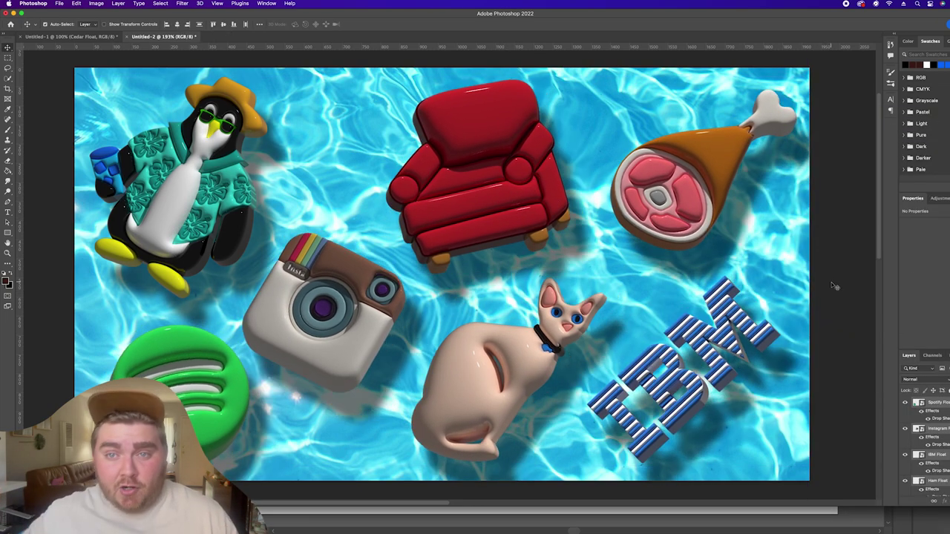
# Step: Nudge the armchair to the right and enlarge the penguin slightly
pyautogui.moveTo(483, 186); pyautogui.dragTo(498, 187)
pyautogui.click(186, 193)
pyautogui.press('super+t')
pyautogui.moveTo(266, 297); pyautogui.dragTo(280, 307)
pyautogui.press('Return')
# Step: Enlarge the armchair slightly
pyautogui.click(468, 180)
pyautogui.press('super+t')
pyautogui.moveTo(402, 274)
pyautogui.mouseDown()
pyautogui.moveTo(386, 289)
pyautogui.moveTo(396, 275)
pyautogui.mouseUp()
pyautogui.press('Return')
# Step: Nudge the Instagram camera to the right and scale the Spotify logo down slightly
pyautogui.moveTo(367, 331); pyautogui.dragTo(372, 331)
pyautogui.click(216, 372)
pyautogui.press('super+t')
pyautogui.moveTo(249, 469); pyautogui.dragTo(241, 462)
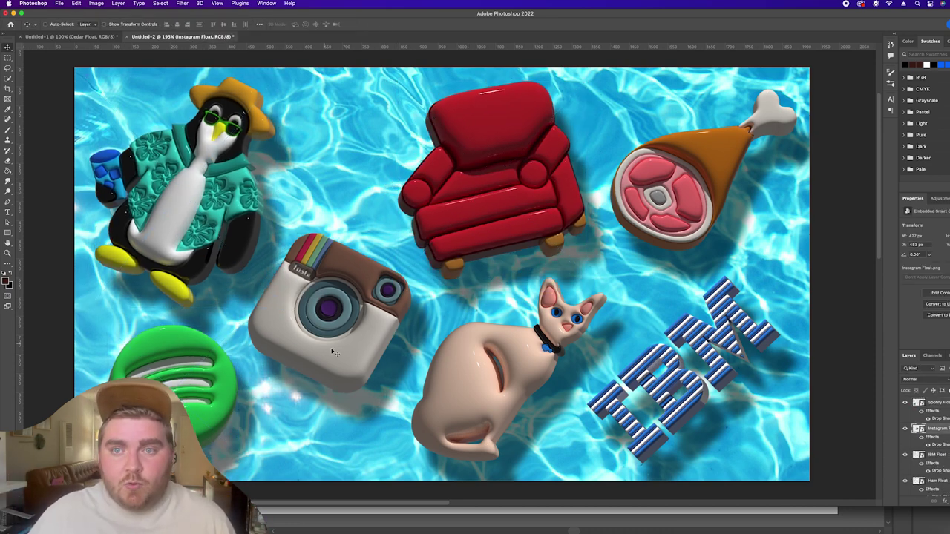
# Step: Enlarge the Instagram camera slightly
pyautogui.press('super+t')
pyautogui.moveTo(411, 393); pyautogui.dragTo(417, 398)
pyautogui.press('Return')
# Step: Brighten the Instagram camera with a Levels adjustment by lowering its white input level
pyautogui.click(96, 3)
pyautogui.click(208, 36)
pyautogui.moveTo(532, 223)
pyautogui.mouseDown()
pyautogui.moveTo(515, 223)
pyautogui.moveTo(524, 225)
pyautogui.mouseUp()
pyautogui.click(564, 149)
# Step: Start a Levels adjustment on the IBM logo and select the cat layer
pyautogui.keyDown('super'); pyautogui.click(697, 329); pyautogui.keyUp('super')
pyautogui.hotkey('ctrl', 'l')
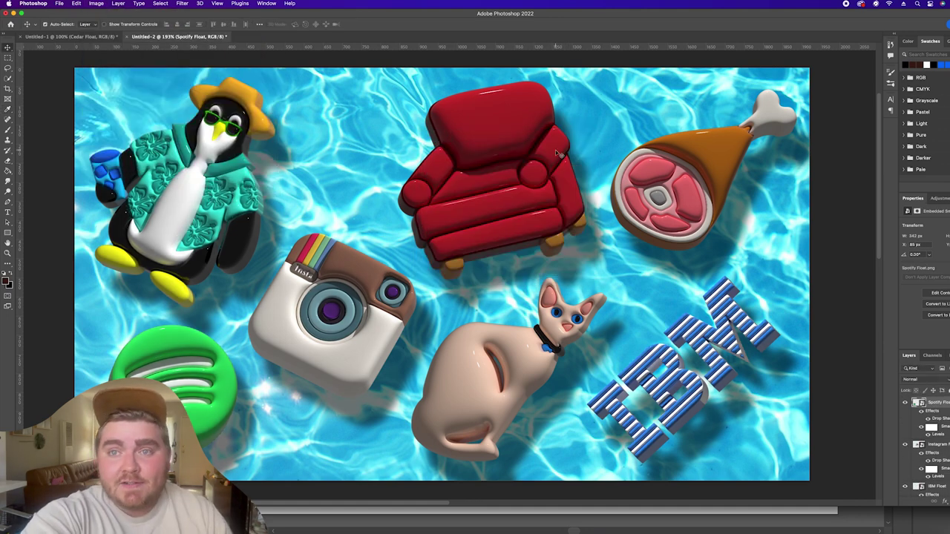
pyautogui.click(549, 341)
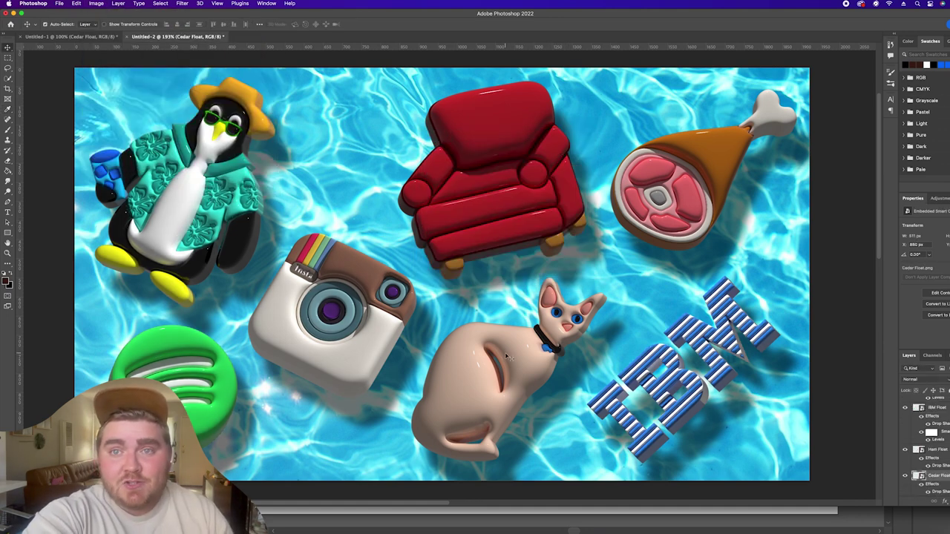